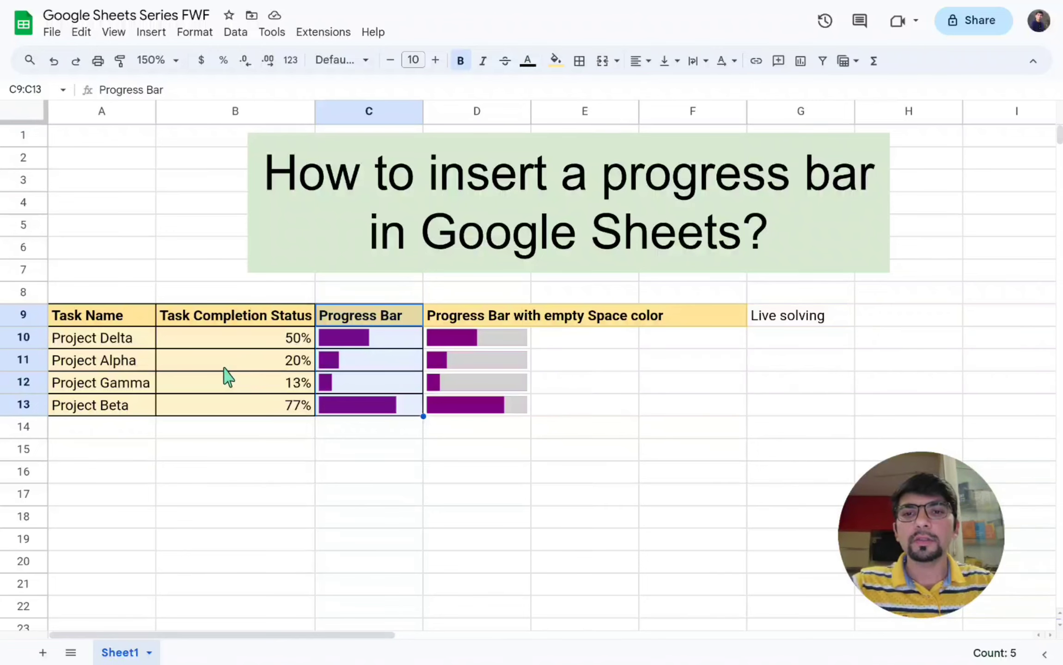
pyautogui.scroll(-1, 226, 373)
pyautogui.click(285, 406)
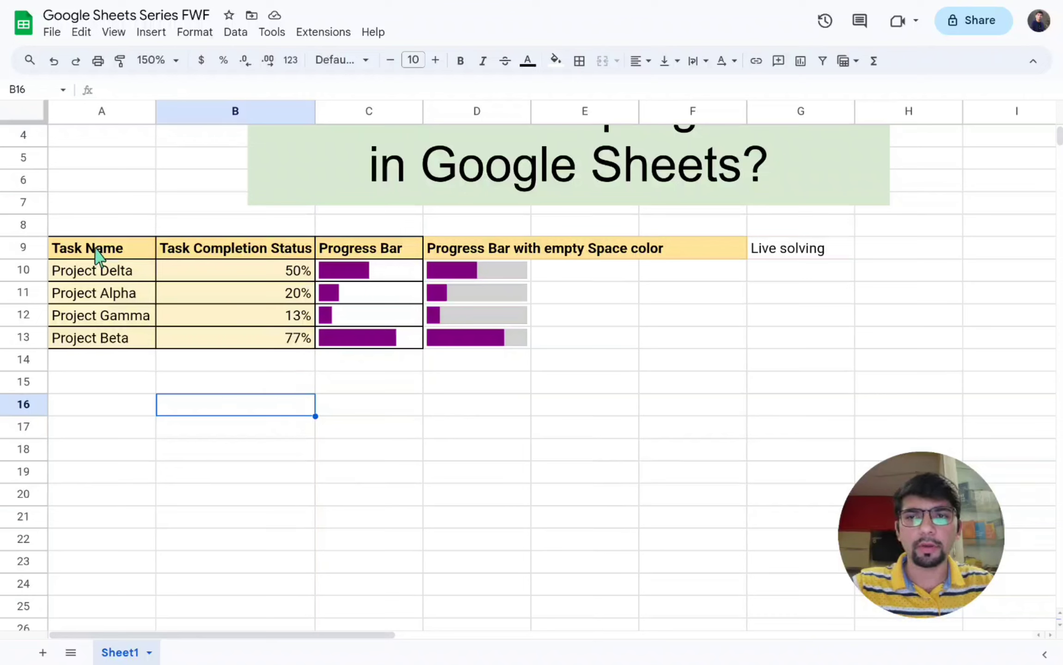
pyautogui.moveTo(95, 247); pyautogui.dragTo(270, 354)
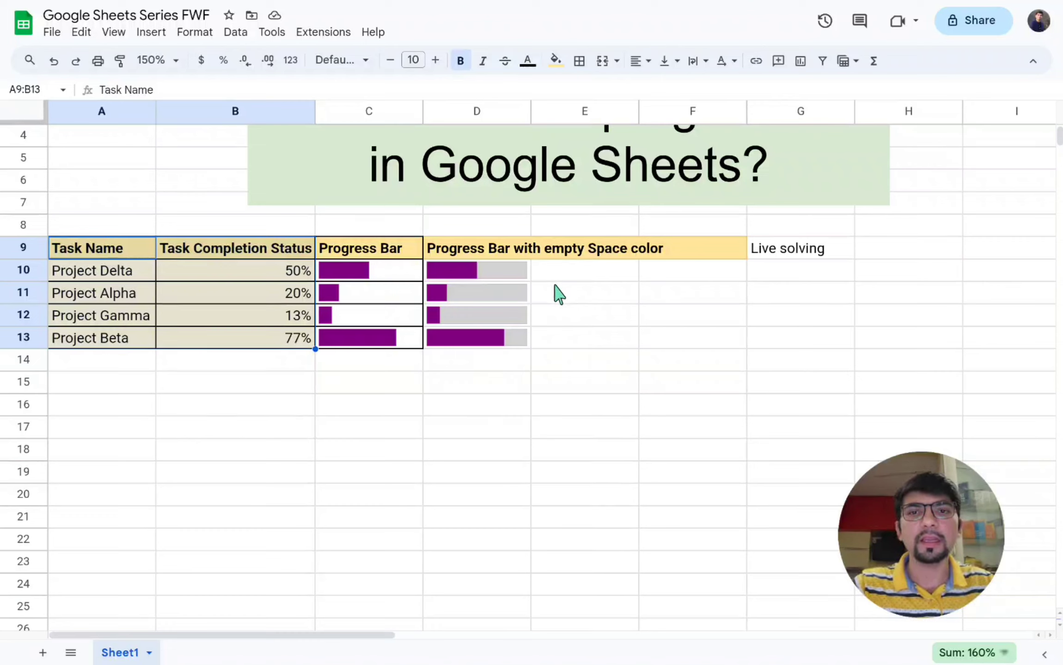
pyautogui.click(385, 249)
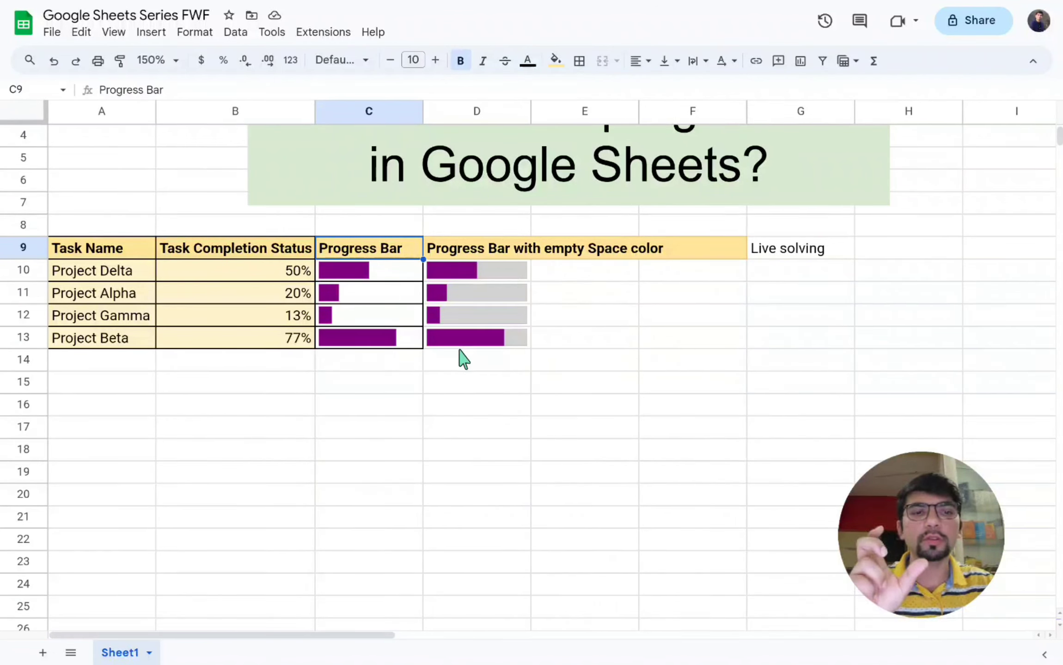
pyautogui.click(799, 275)
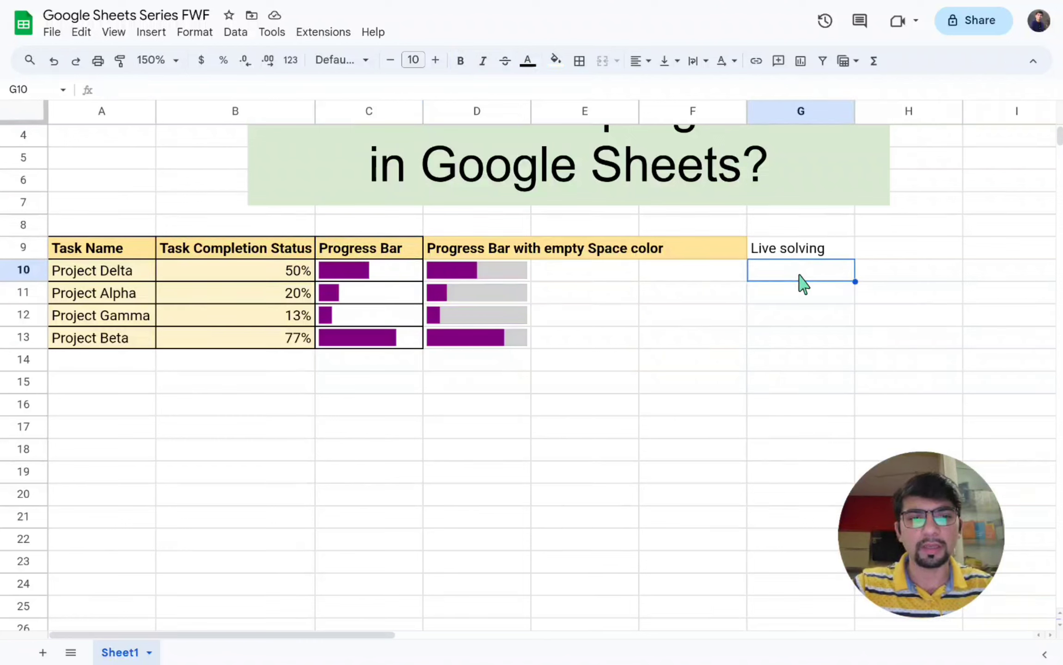
pyautogui.moveTo(403, 278); pyautogui.dragTo(413, 335)
# Step: Start a SPARKLINE formula in cell G10 under the Live solving heading
pyautogui.click(788, 276)
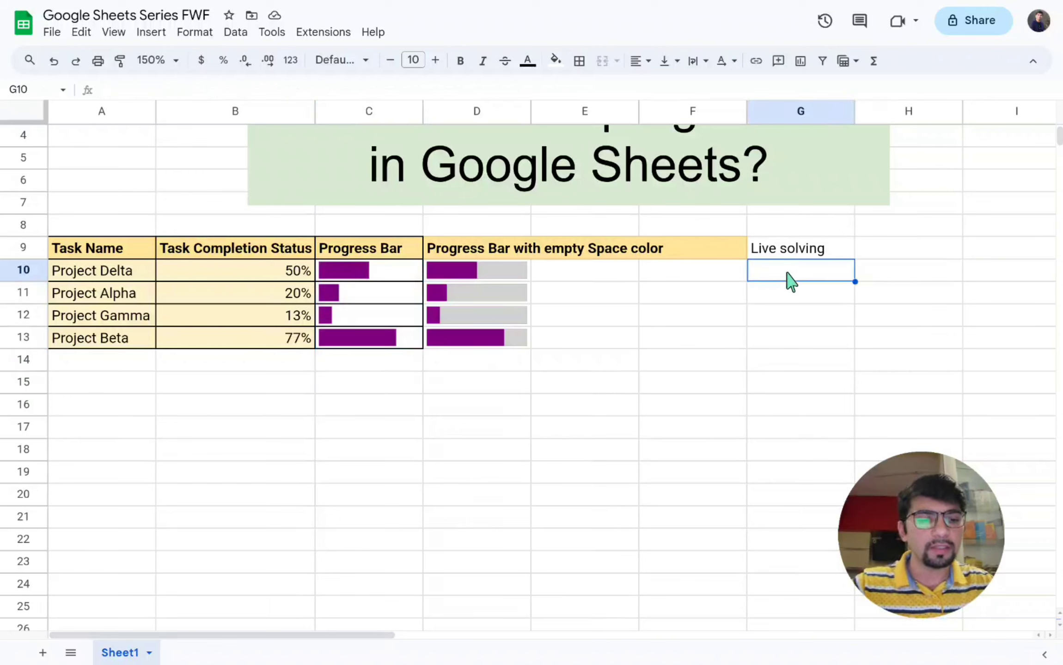
pyautogui.doubleClick(789, 274)
pyautogui.write('=spa')
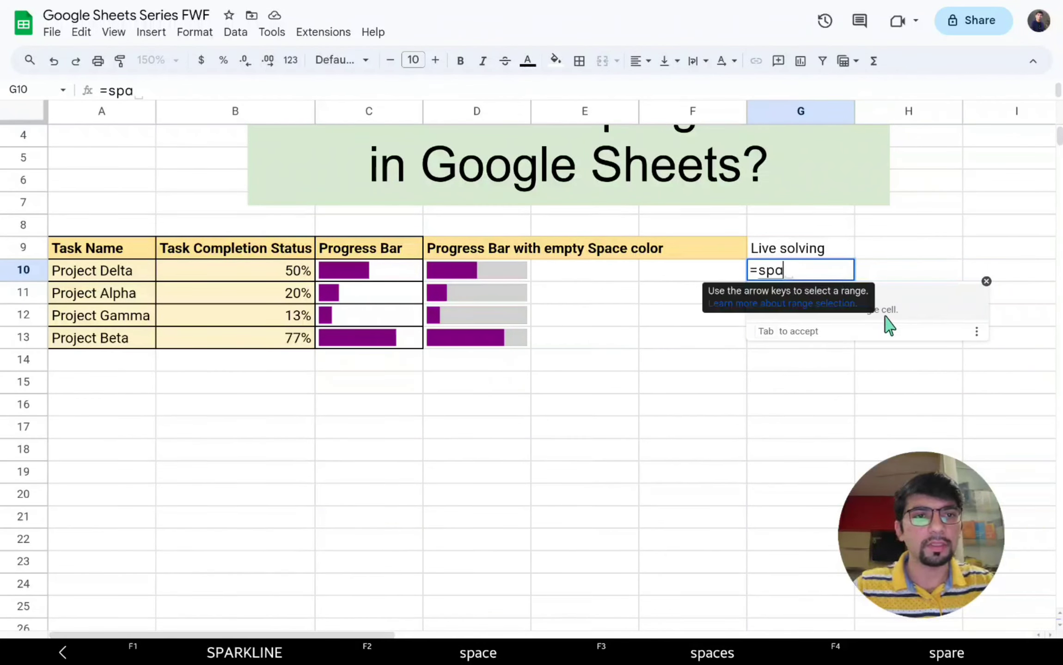
pyautogui.click(905, 319)
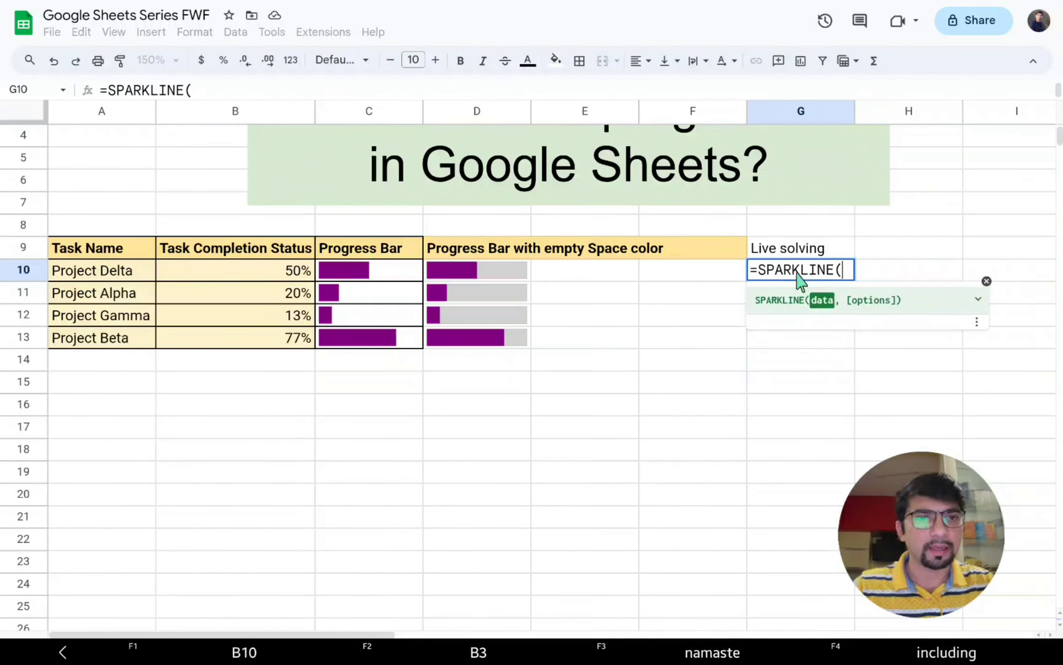
# Step: Read the expanded SPARKLINE syntax help and reference cell B10 as the formula's data
pyautogui.click(978, 300)
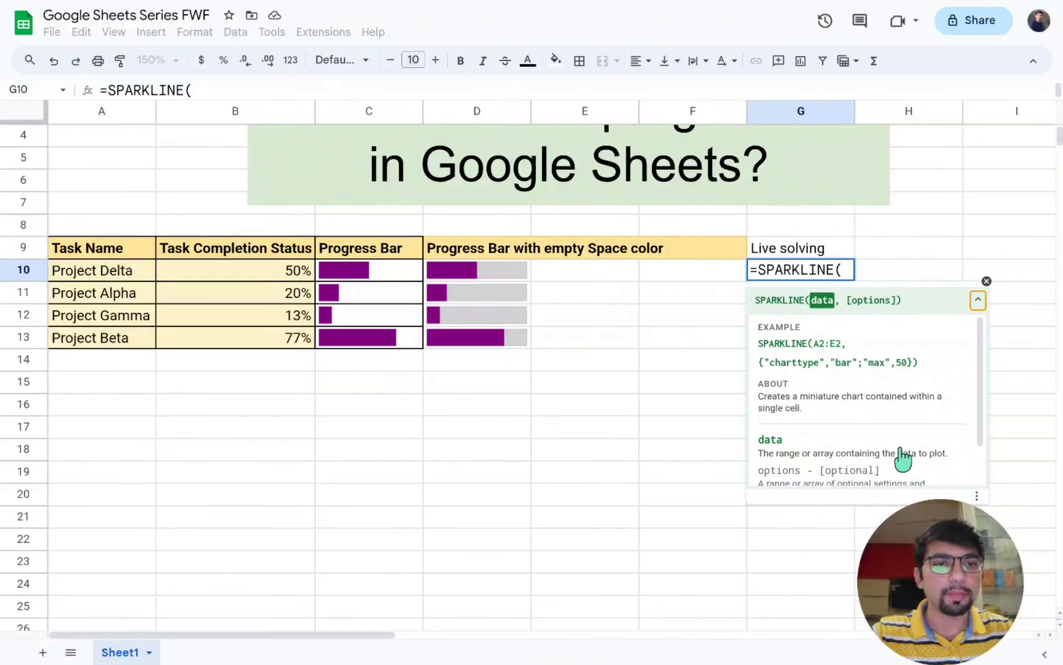
pyautogui.scroll(-2, 904, 458)
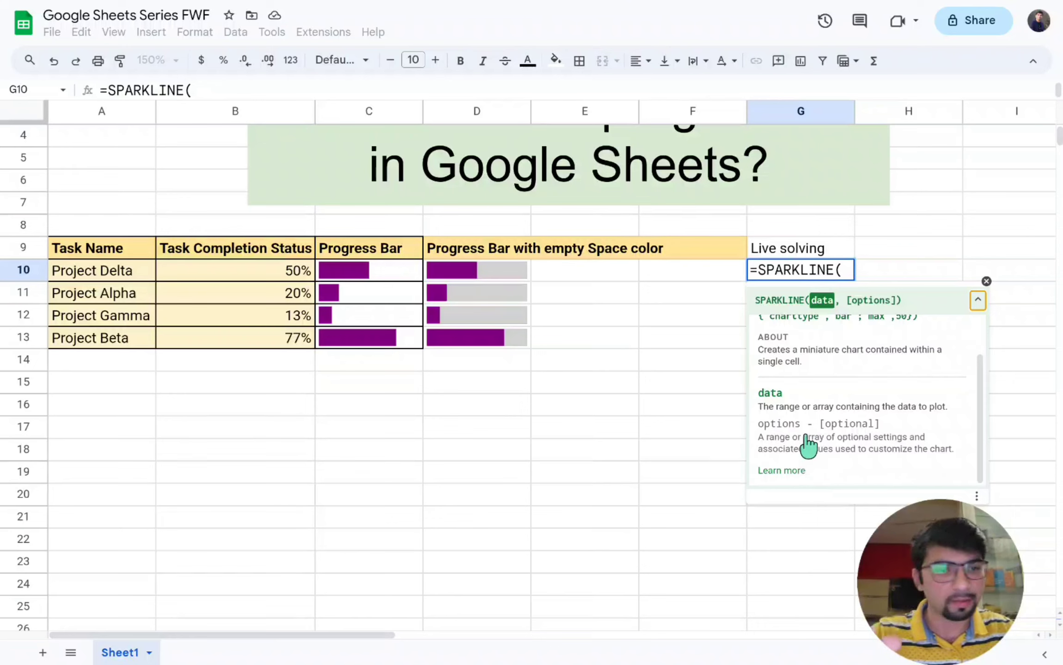
pyautogui.scroll(2, 817, 406)
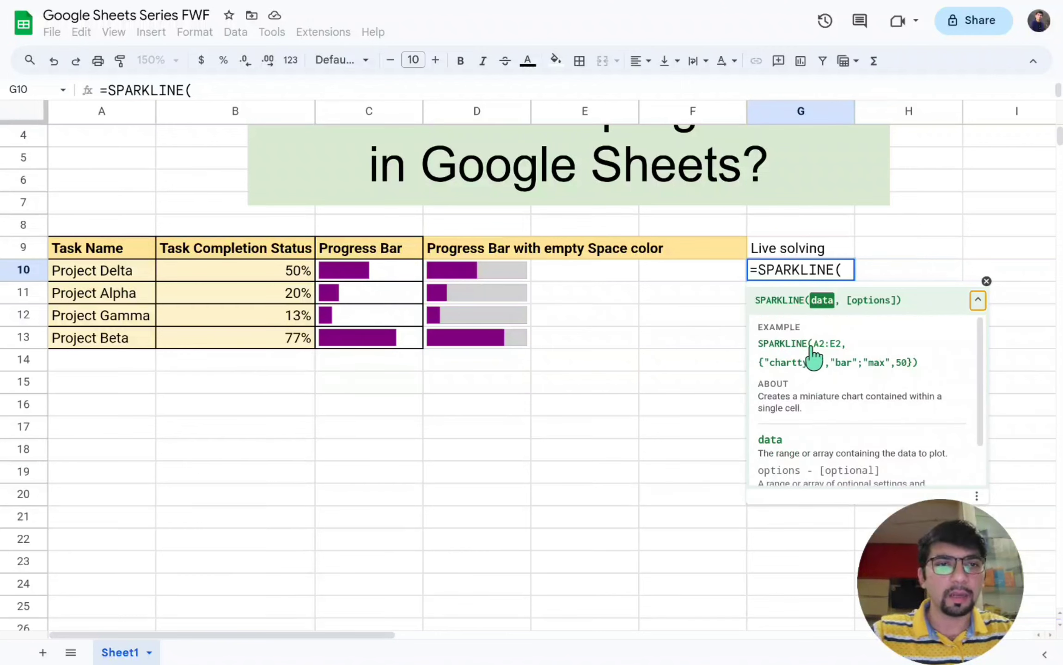
pyautogui.click(271, 272)
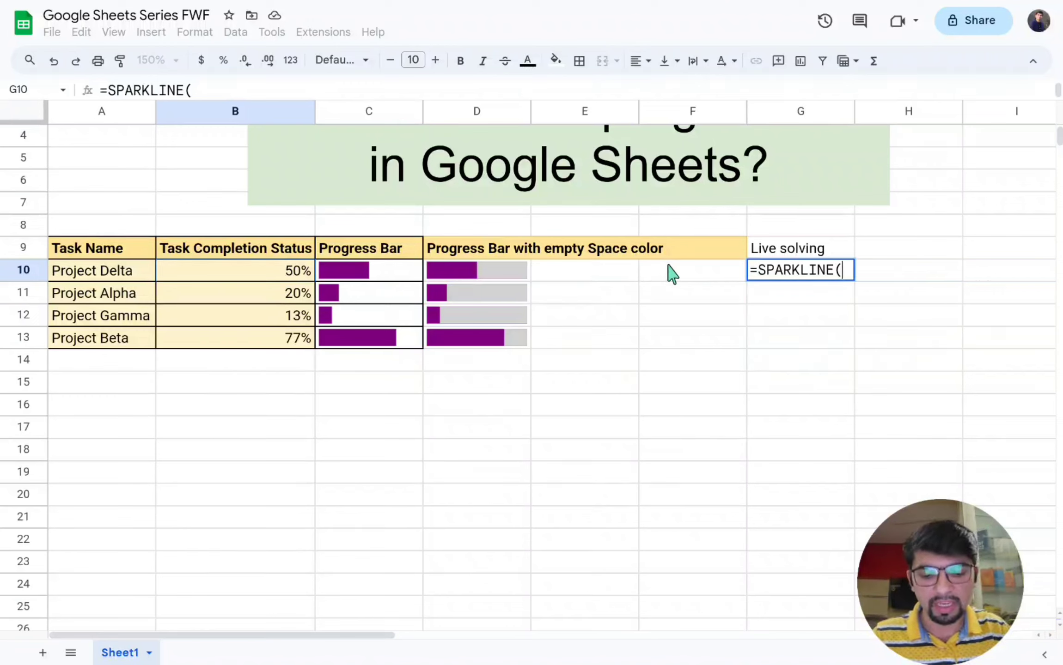
pyautogui.write('B10')
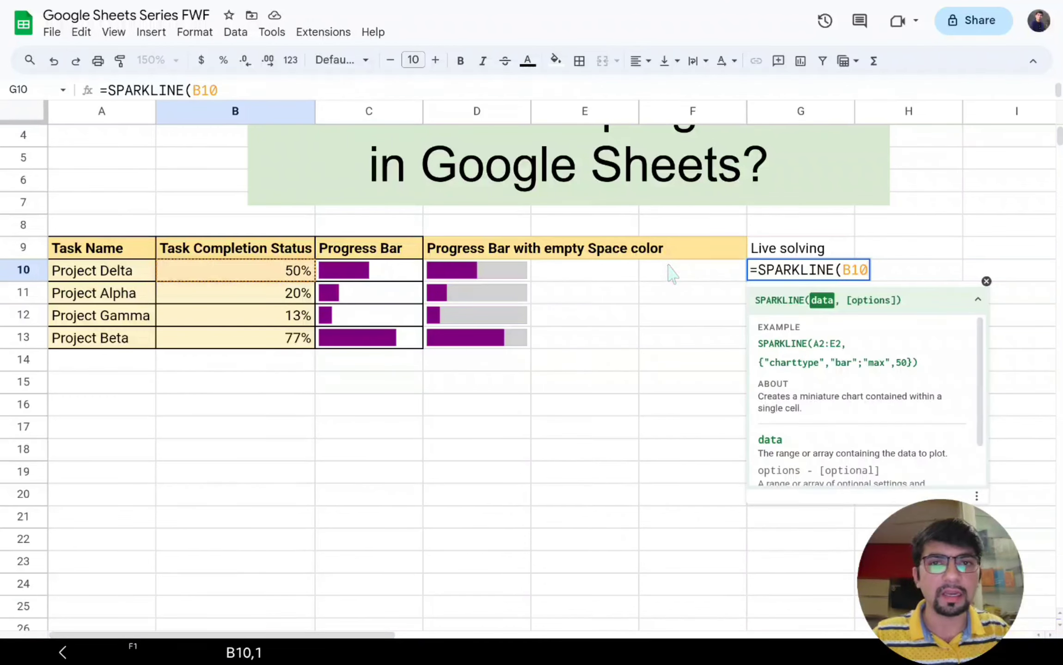
# Step: Add the help example's options {"charttype","bar";"max",50} as the second argument and close the SPARKLINE formula
pyautogui.write(',')
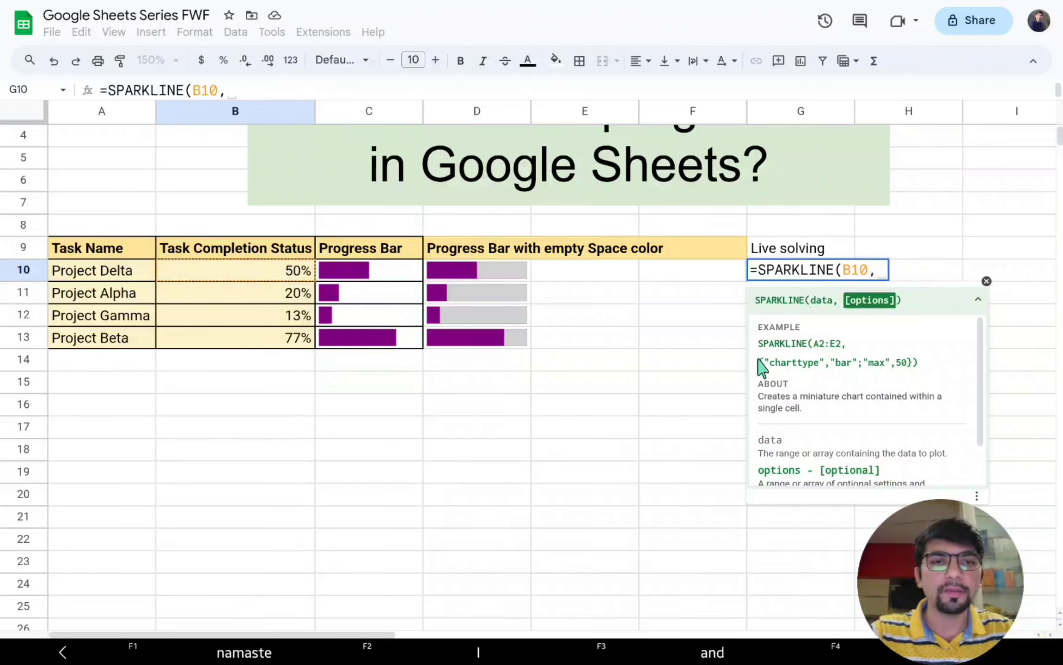
pyautogui.moveTo(758, 363); pyautogui.dragTo(931, 376)
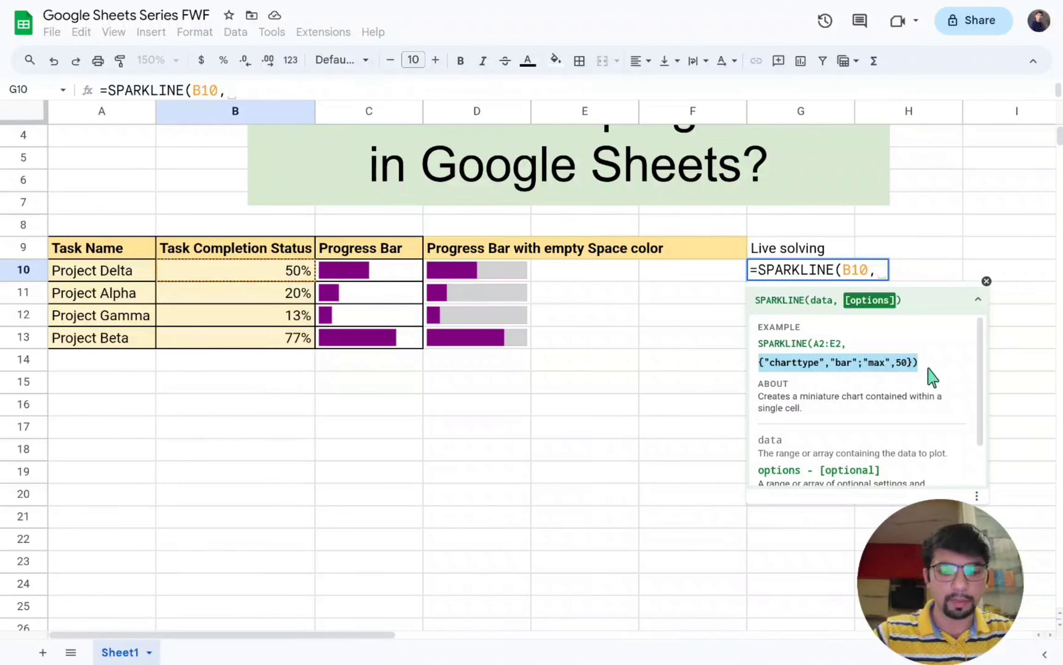
pyautogui.hotkey('ctrl', 'c')
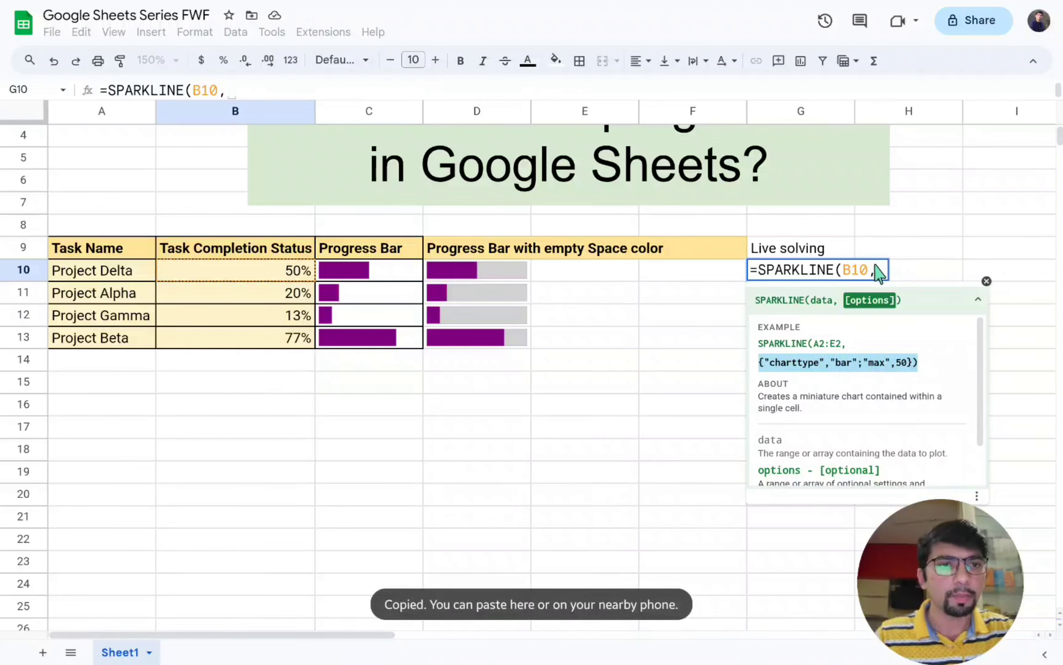
pyautogui.hotkey('ctrl', 'v')
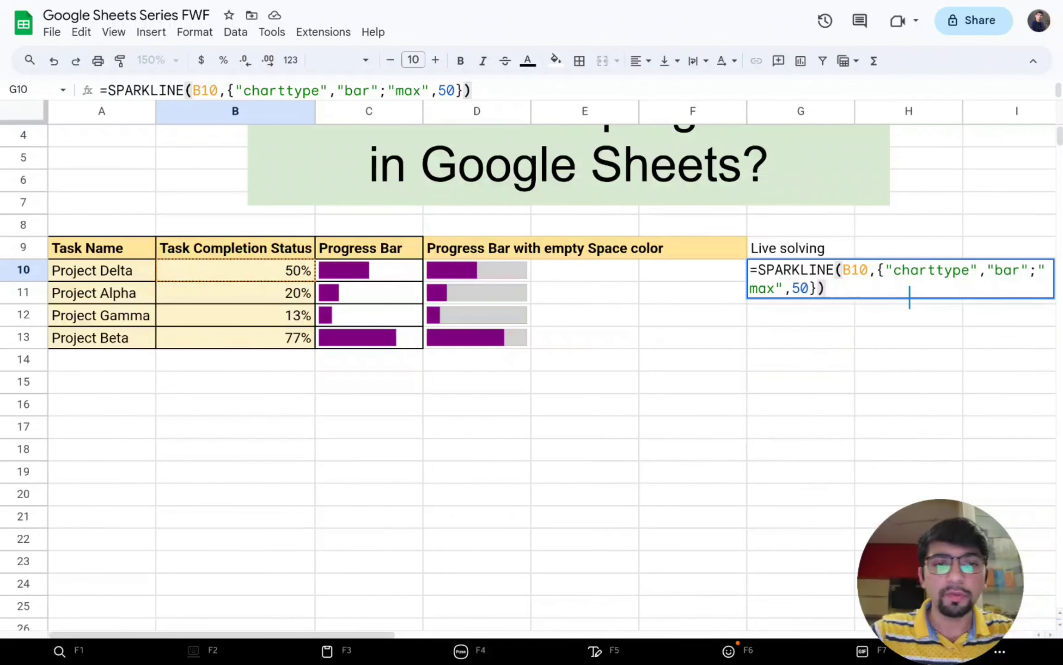
pyautogui.click(889, 271)
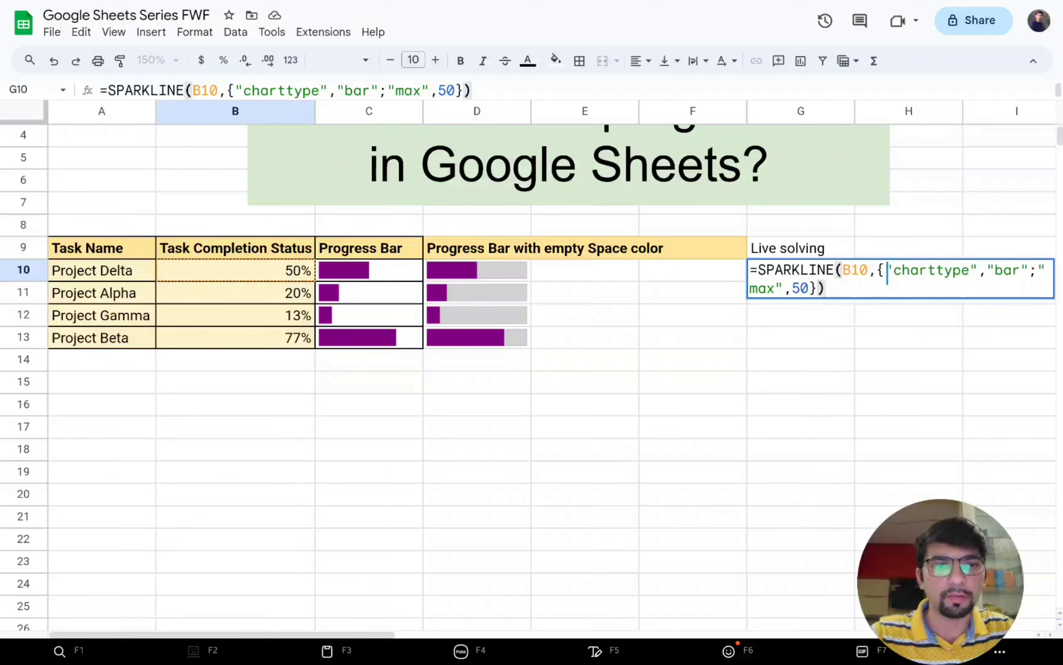
pyautogui.moveTo(886, 270); pyautogui.dragTo(966, 270)
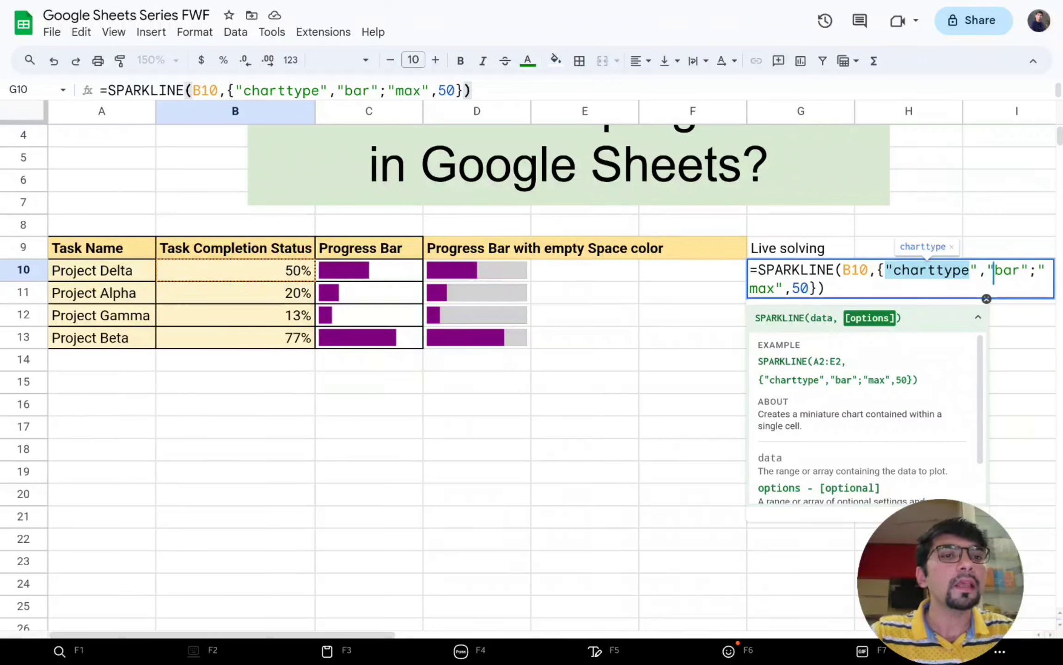
pyautogui.click(1002, 270)
pyautogui.press('Left')
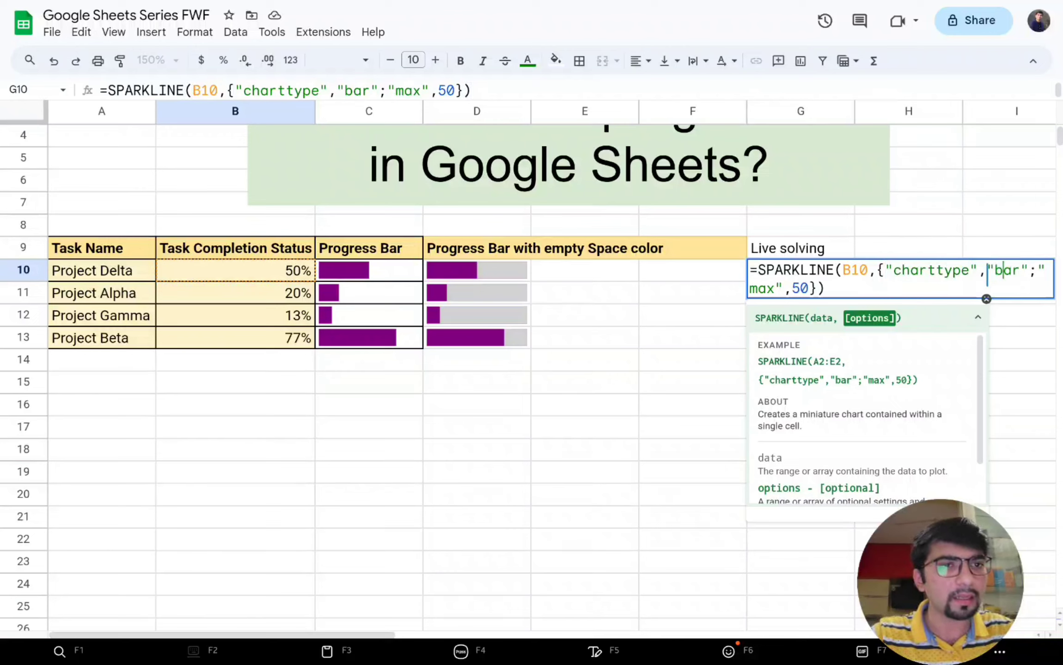
pyautogui.click(760, 288)
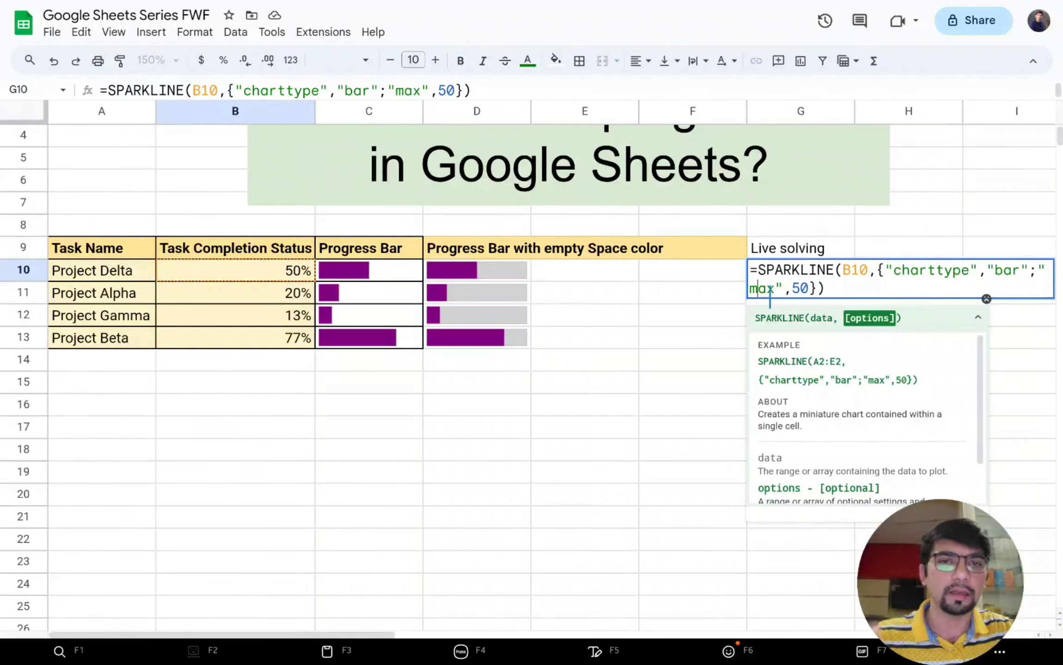
# Step: Set the max option in G10's SPARKLINE formula to 1 and commit the formula
pyautogui.doubleClick(801, 291)
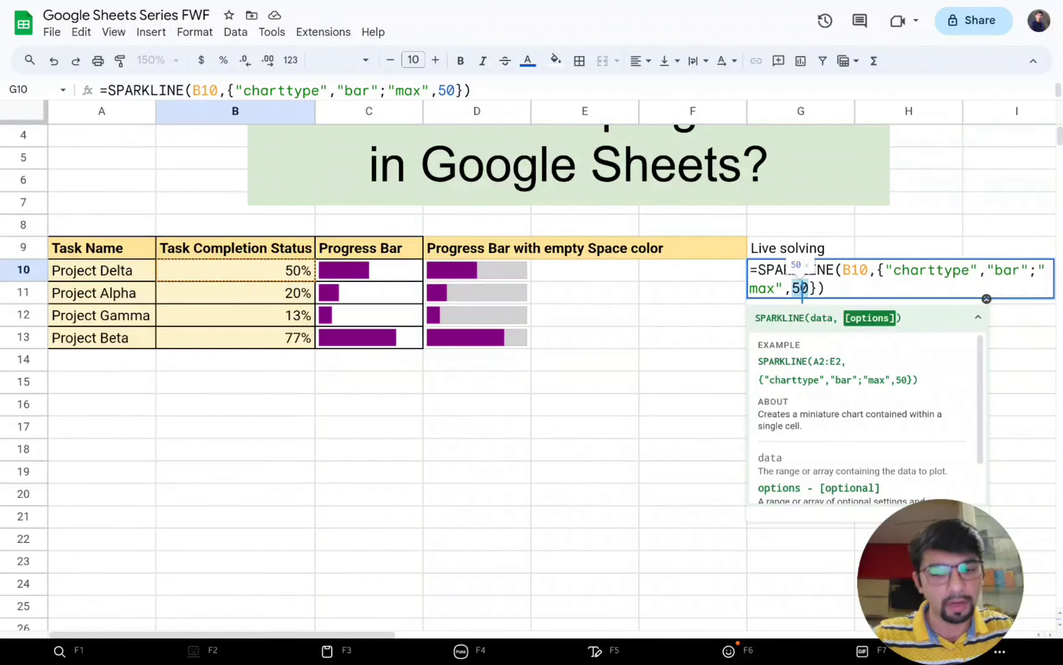
pyautogui.write('1')
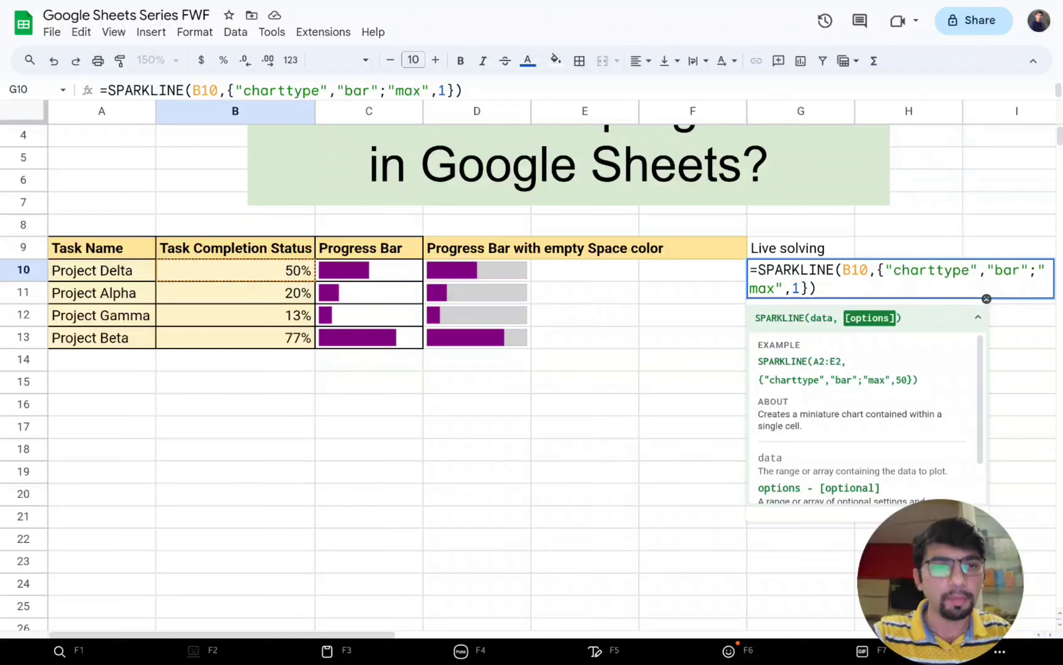
pyautogui.press('Return')
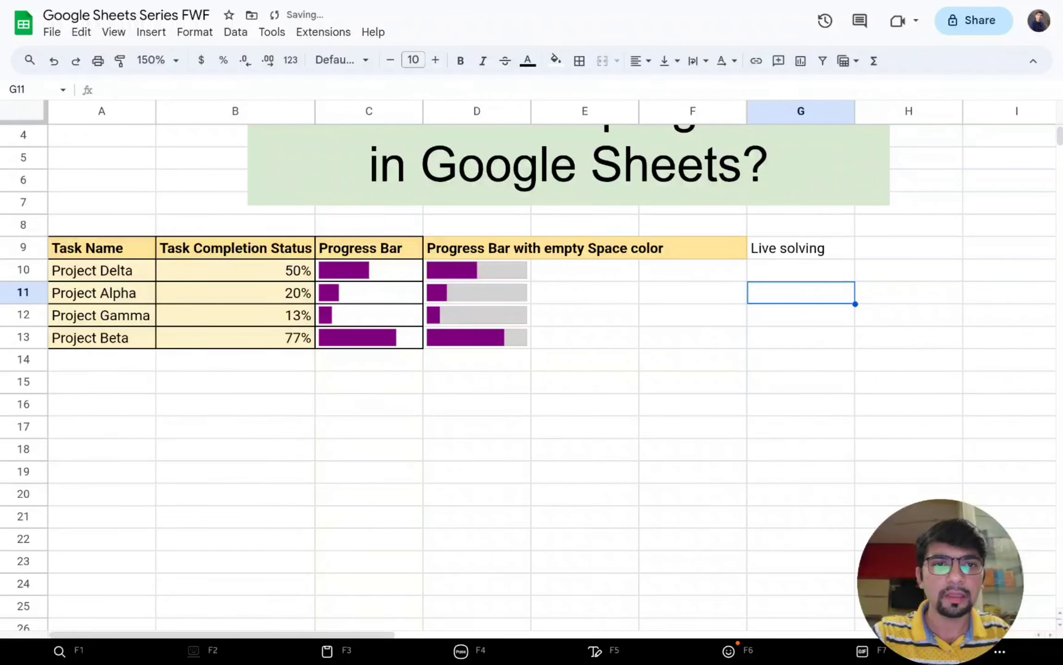
# Step: Fill the SPARKLINE formula from G10 down through G13
pyautogui.click(830, 276)
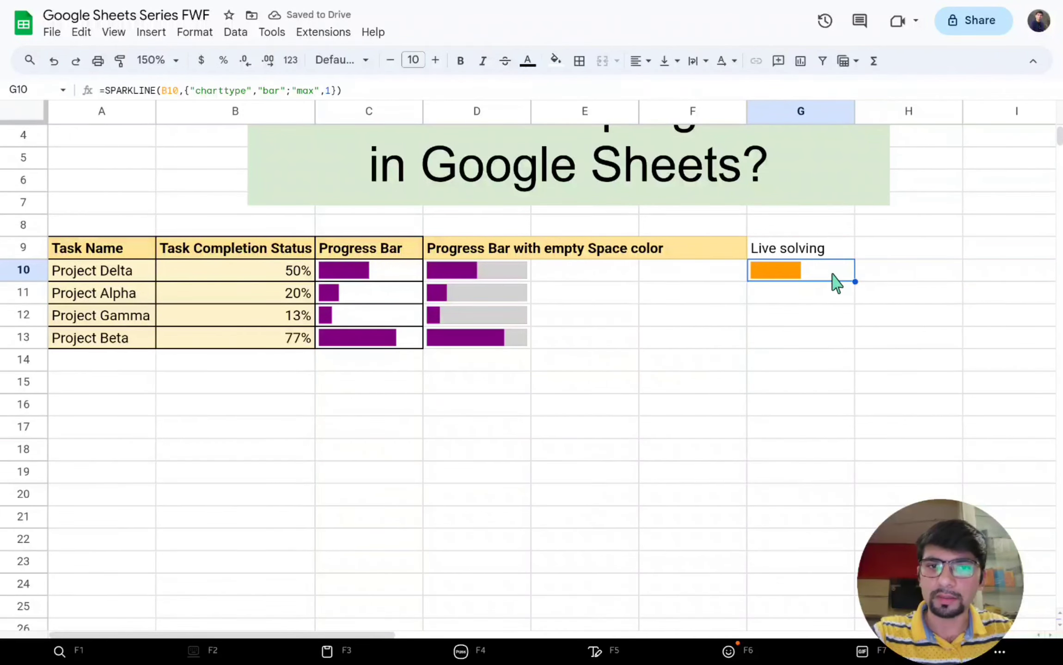
pyautogui.moveTo(858, 285); pyautogui.dragTo(853, 316)
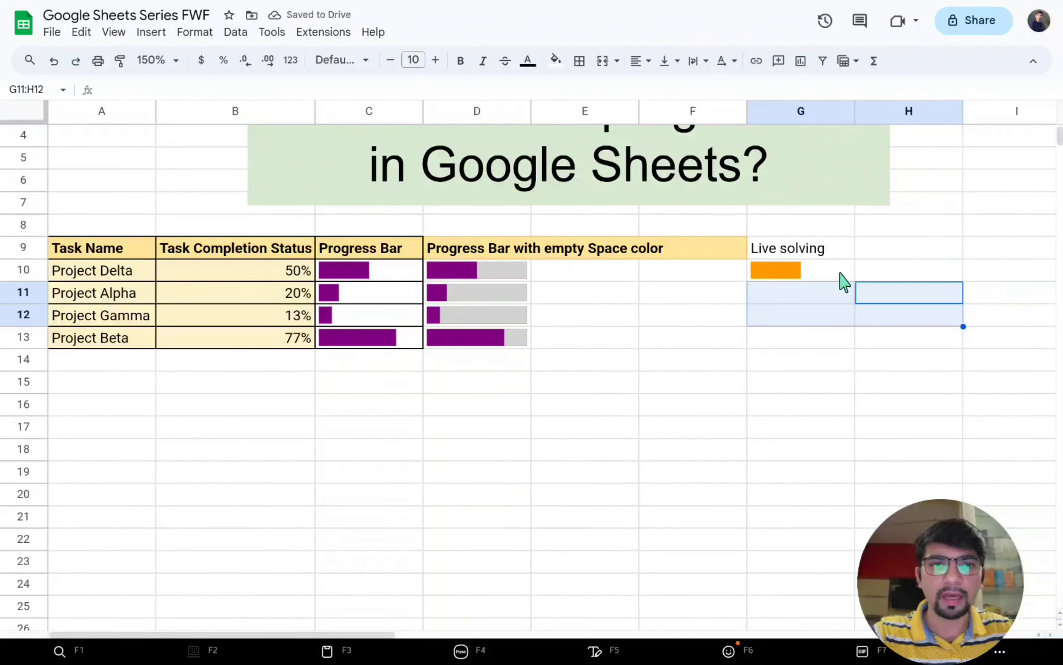
pyautogui.click(783, 283)
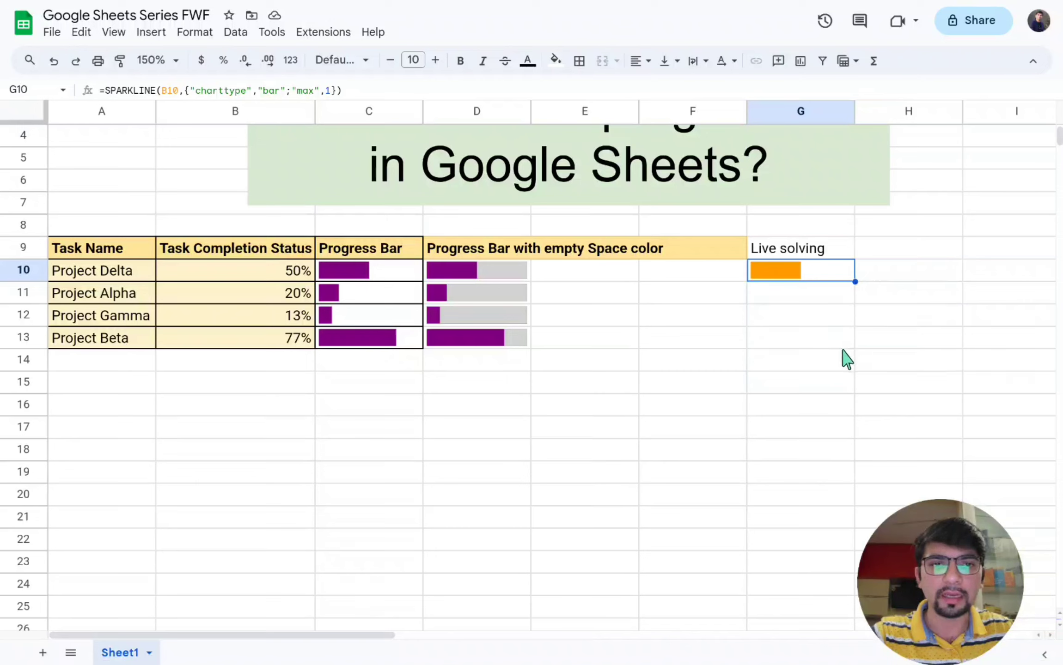
pyautogui.moveTo(854, 281); pyautogui.dragTo(850, 350)
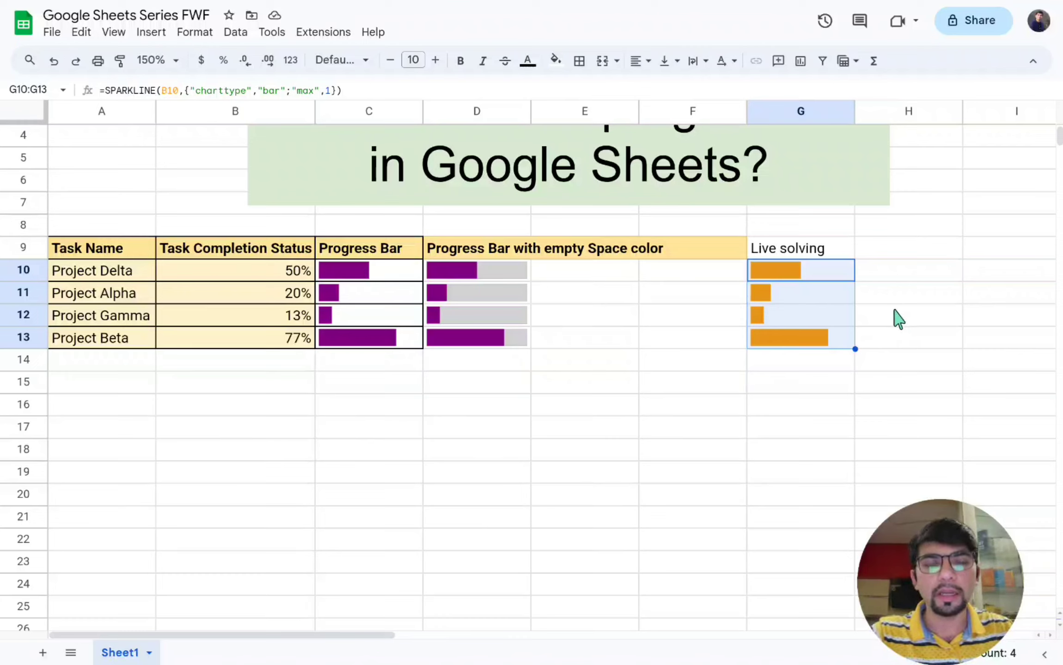
# Step: Add the option "Color1","green" to the SPARKLINE formula in G10 and commit it
pyautogui.click(797, 273)
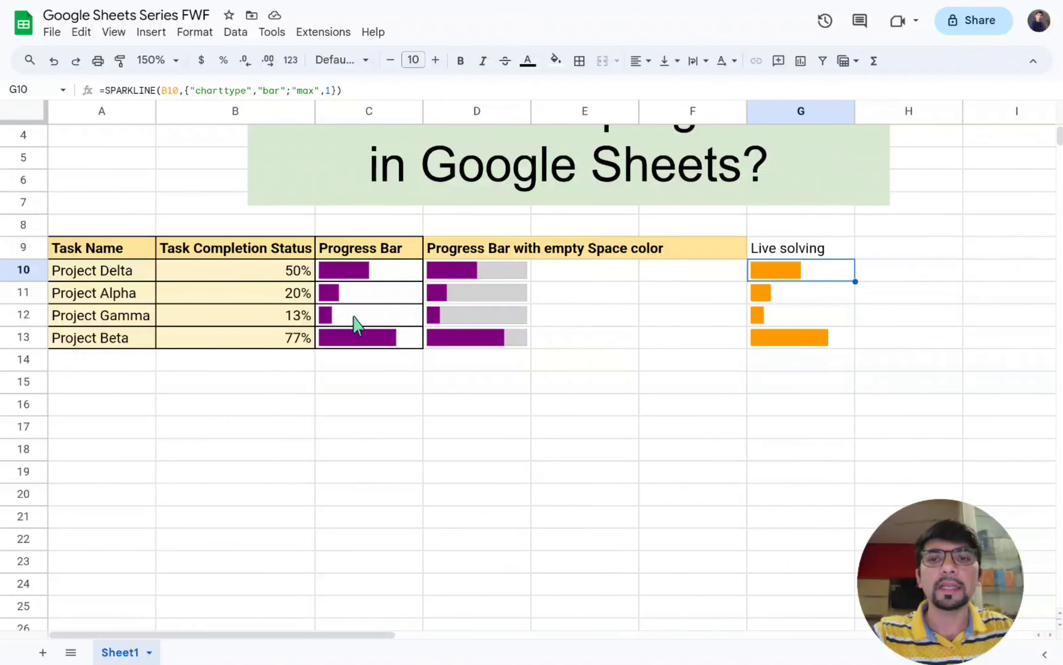
pyautogui.doubleClick(830, 279)
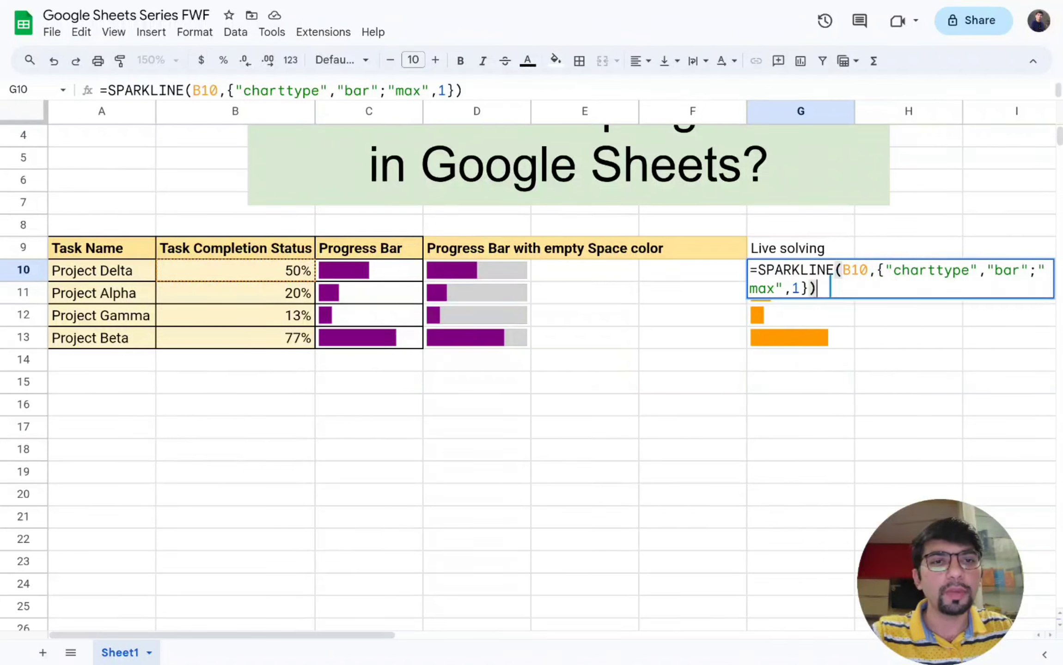
pyautogui.click(802, 289)
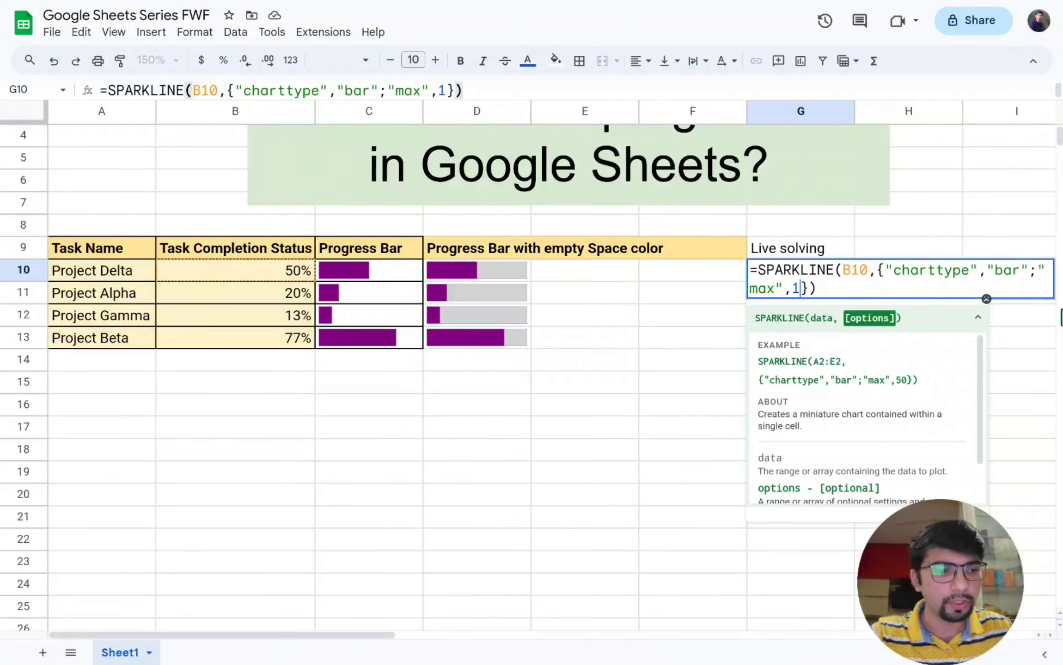
pyautogui.write(';')
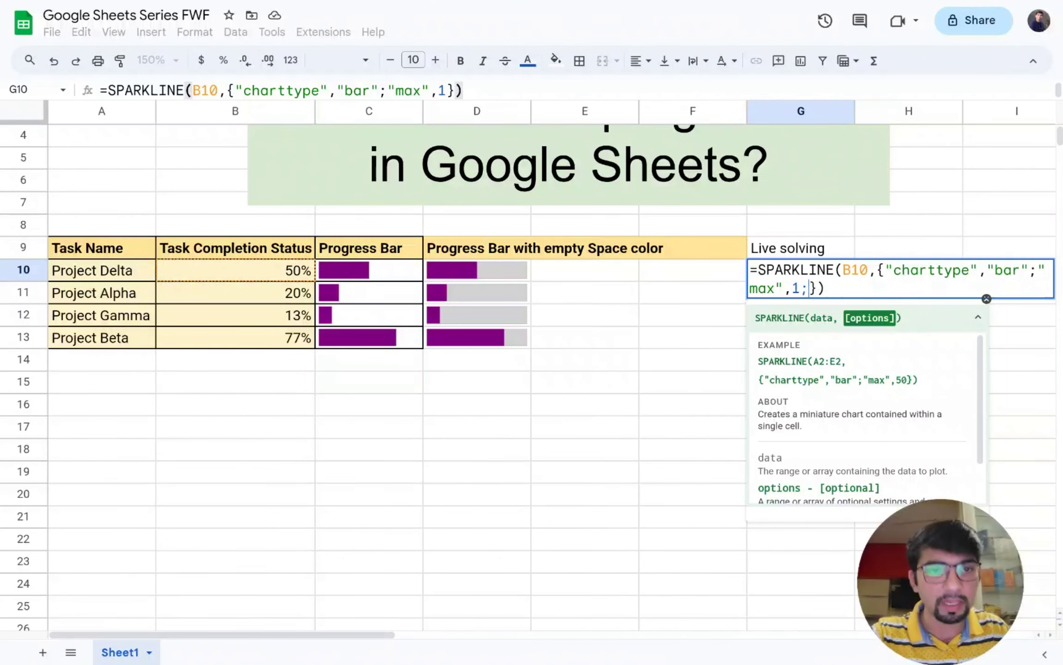
pyautogui.write('"')
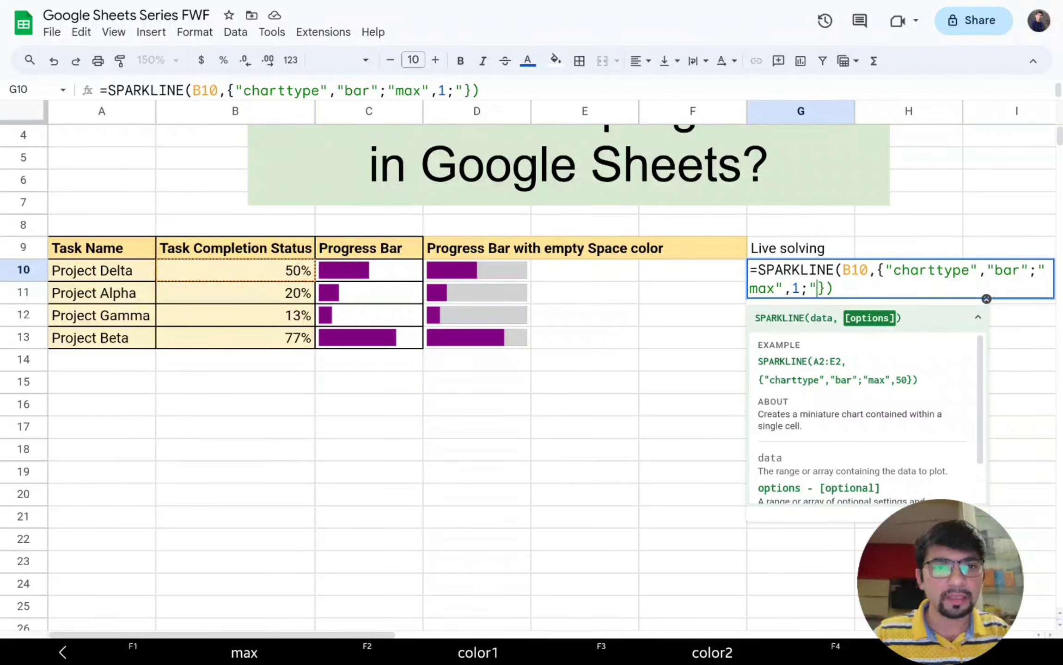
pyautogui.write('Colorq')
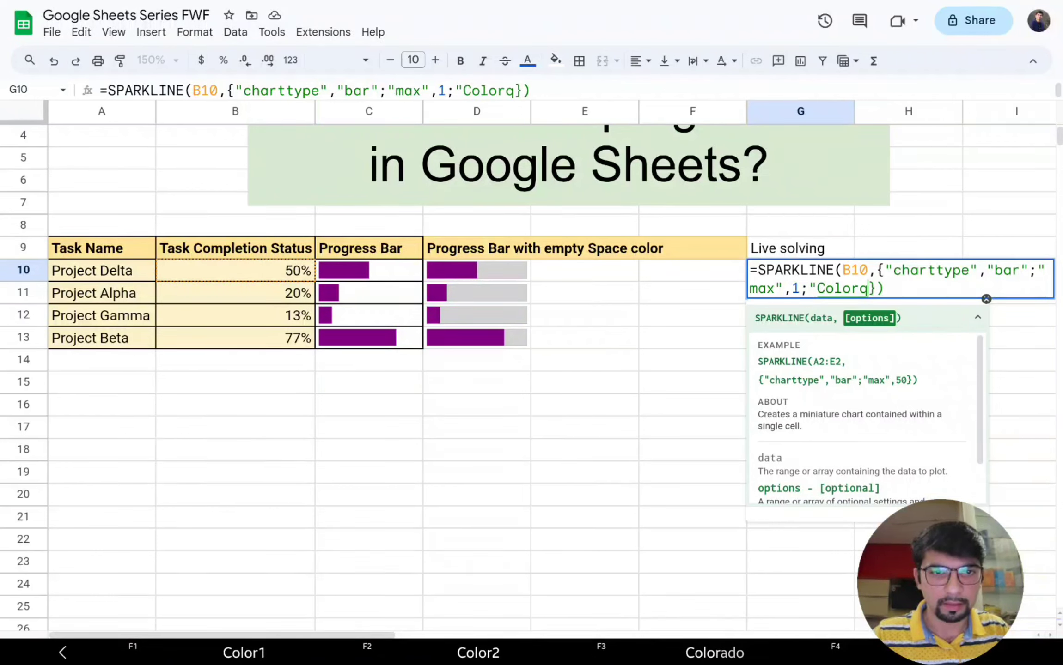
pyautogui.press('BackSpace')
pyautogui.write('1')
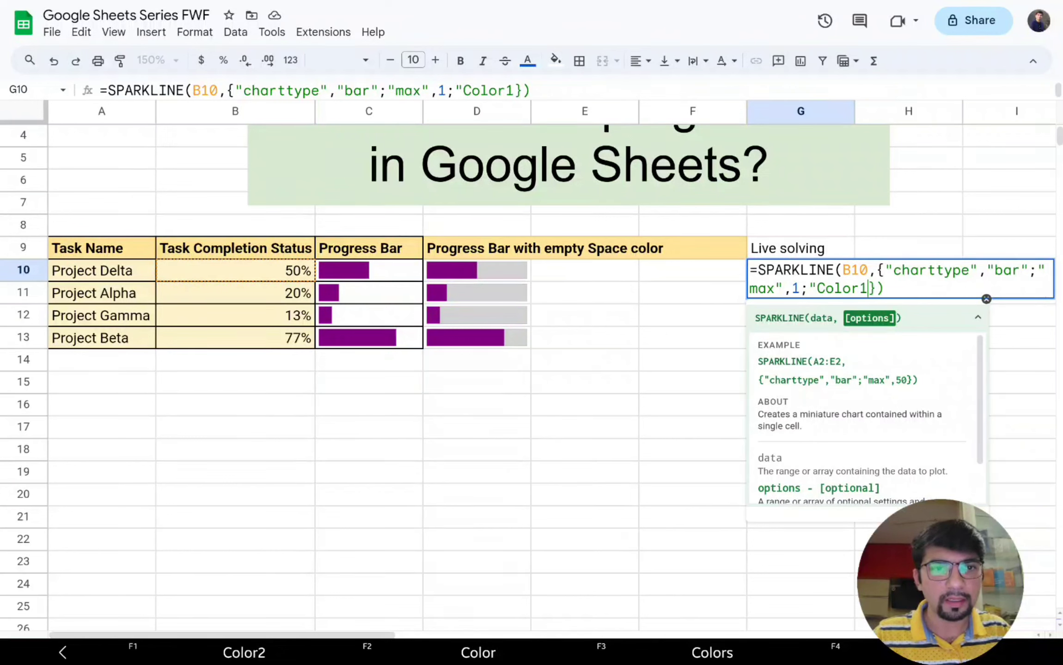
pyautogui.write('"')
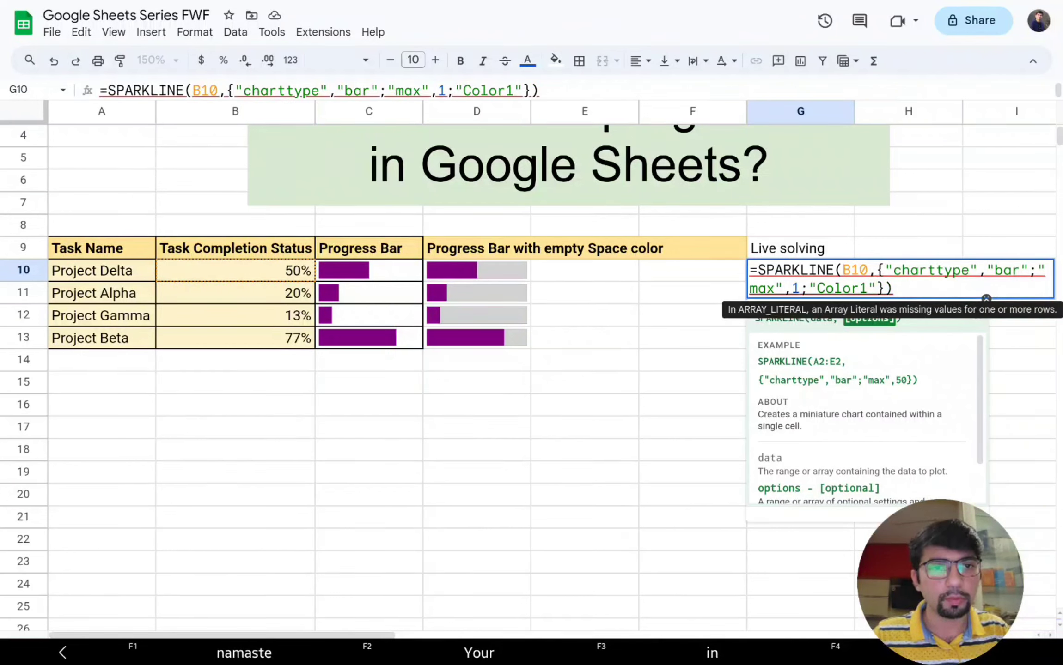
pyautogui.write(',')
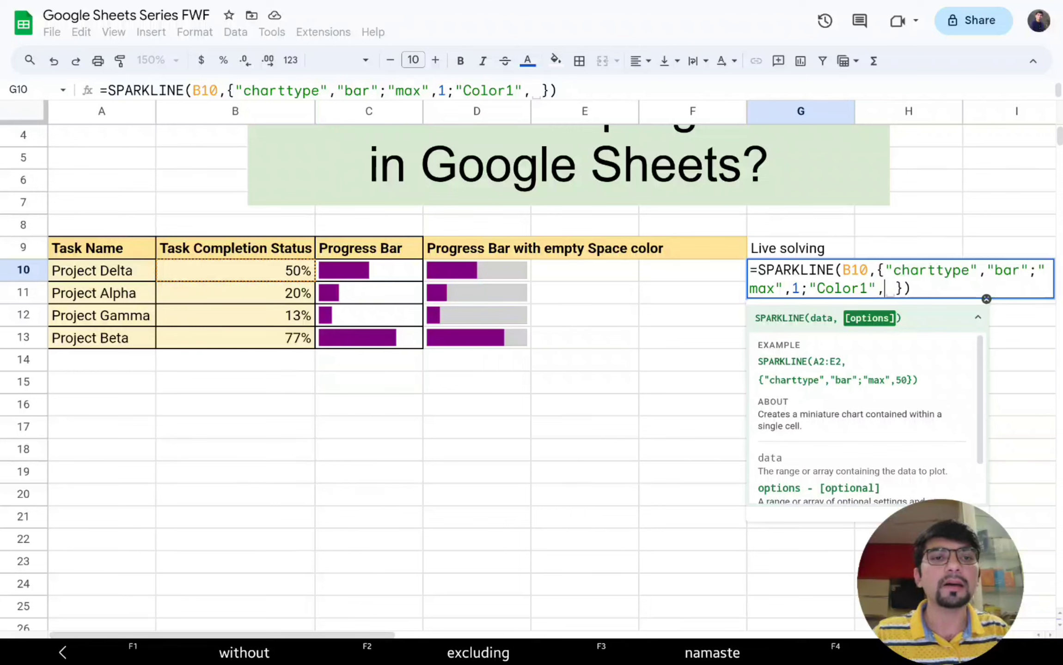
pyautogui.write('"')
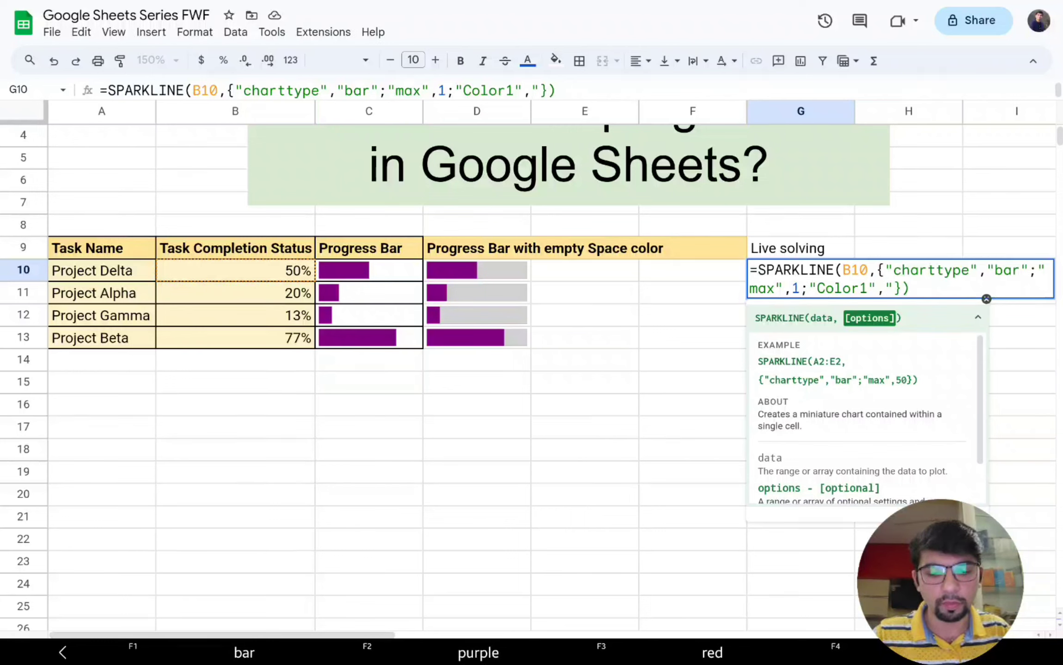
pyautogui.write('green"')
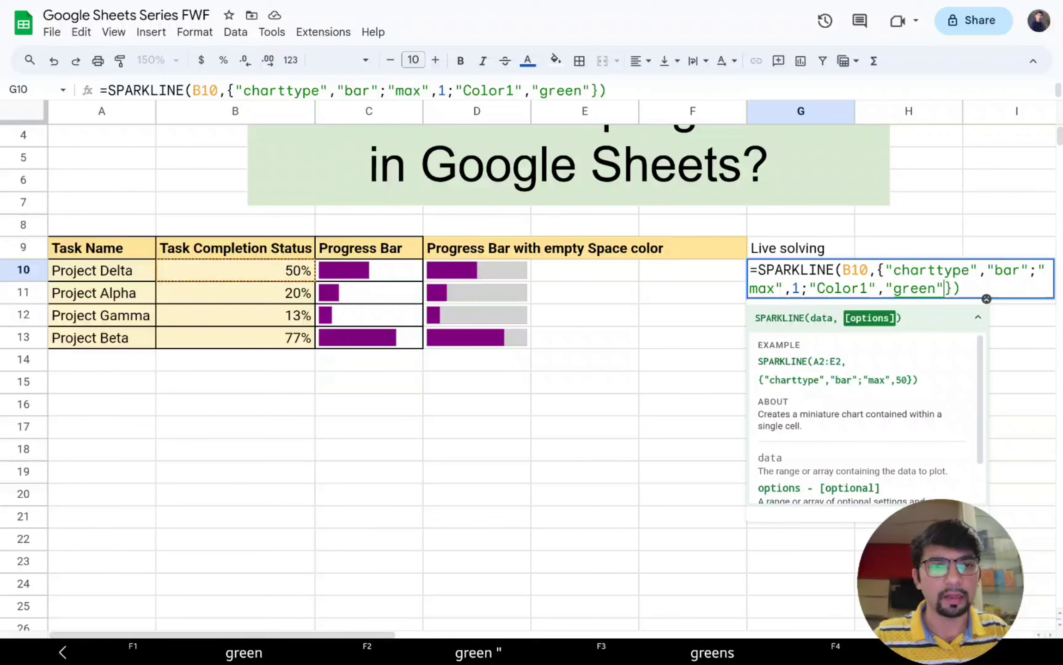
pyautogui.press('Return')
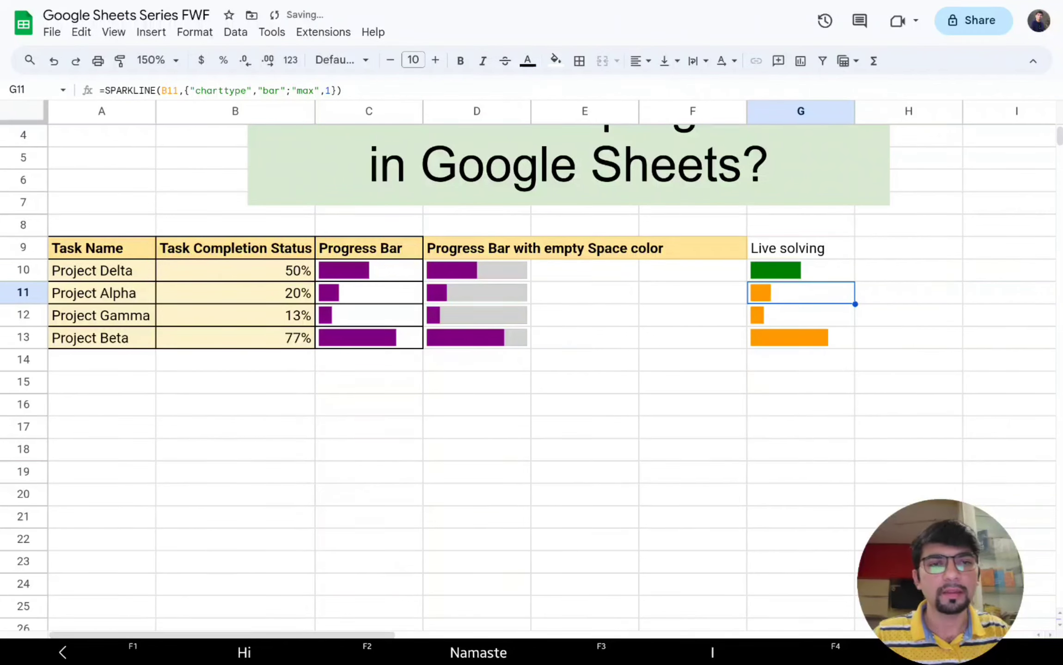
# Step: Fill the green progress bar formula from G10 down through G13
pyautogui.click(865, 270)
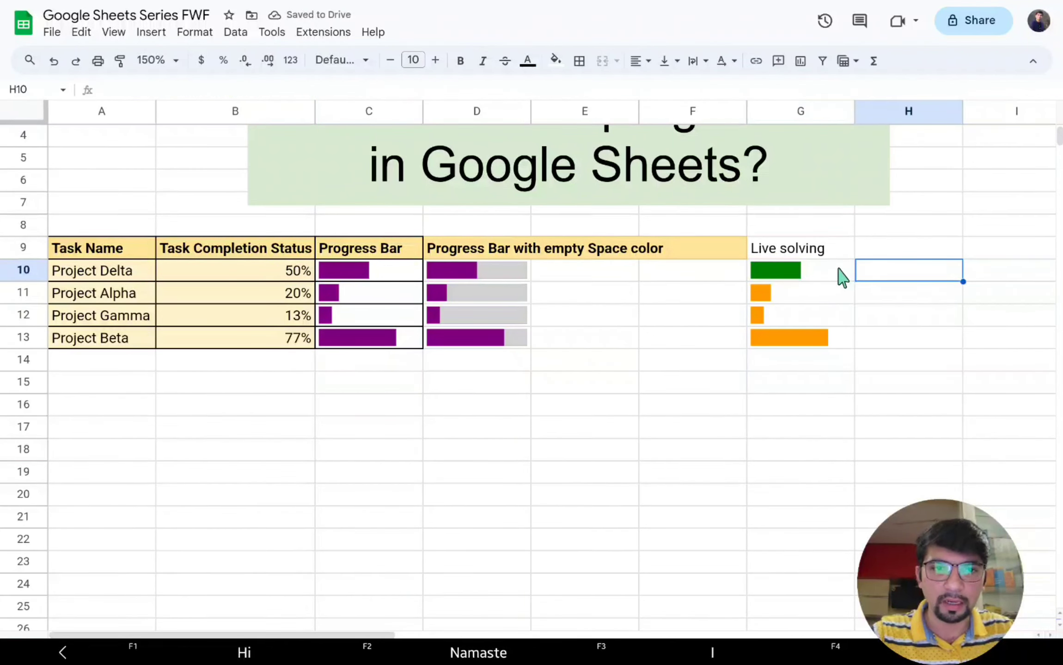
pyautogui.click(838, 270)
pyautogui.moveTo(855, 281); pyautogui.dragTo(842, 347)
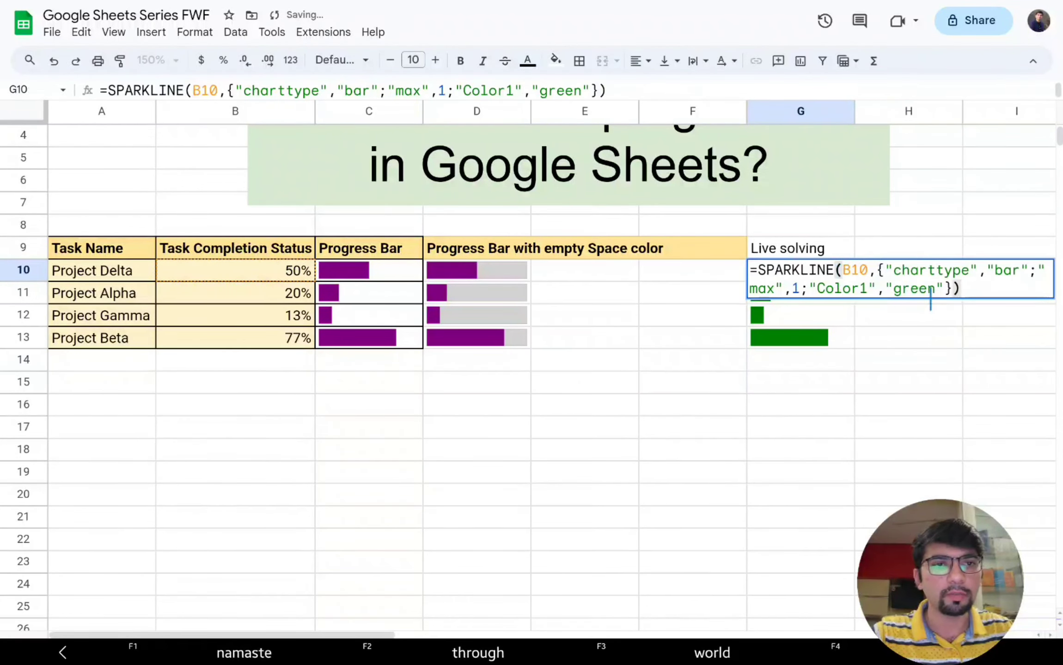
# Step: Replace the Color1 value in G10's SPARKLINE formula with "purple" and commit it
pyautogui.doubleClick(917, 289)
pyautogui.click(918, 288)
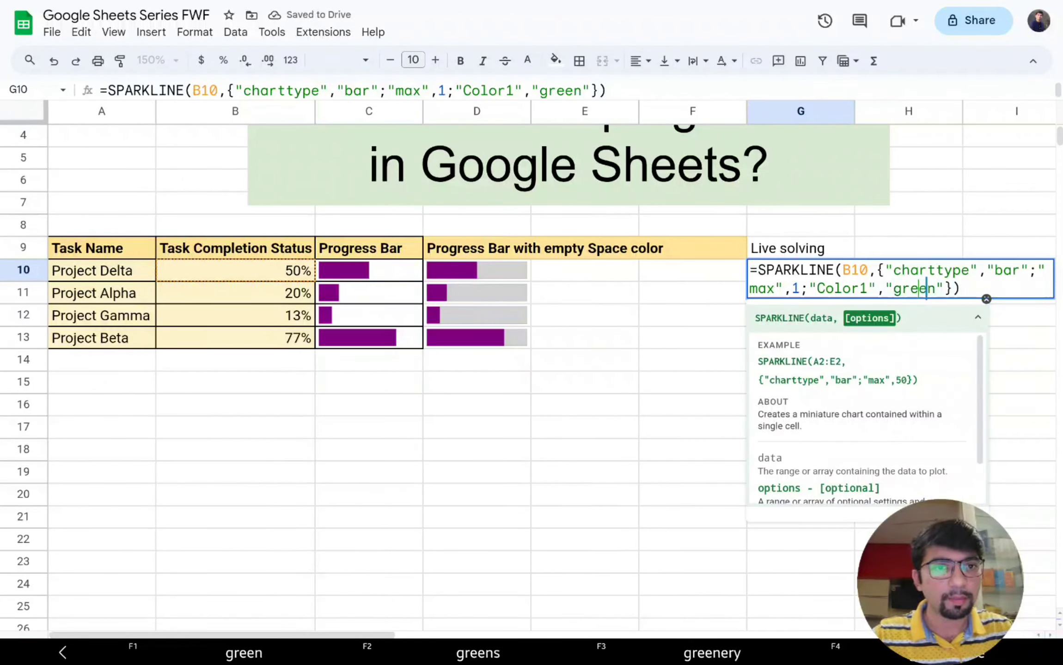
pyautogui.moveTo(934, 289); pyautogui.dragTo(894, 291)
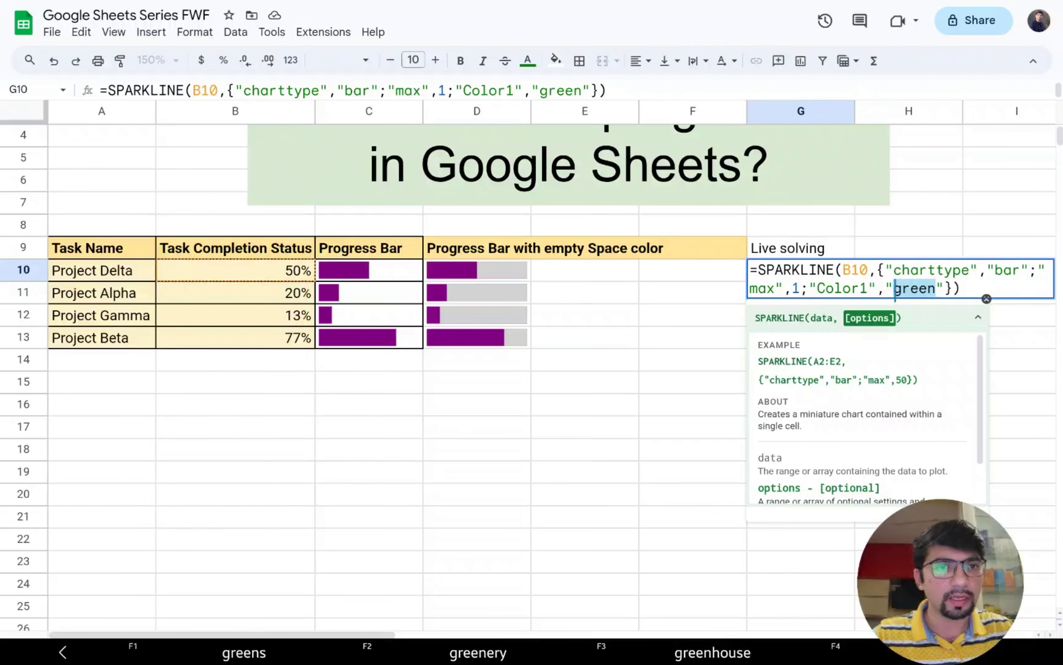
pyautogui.write('purple')
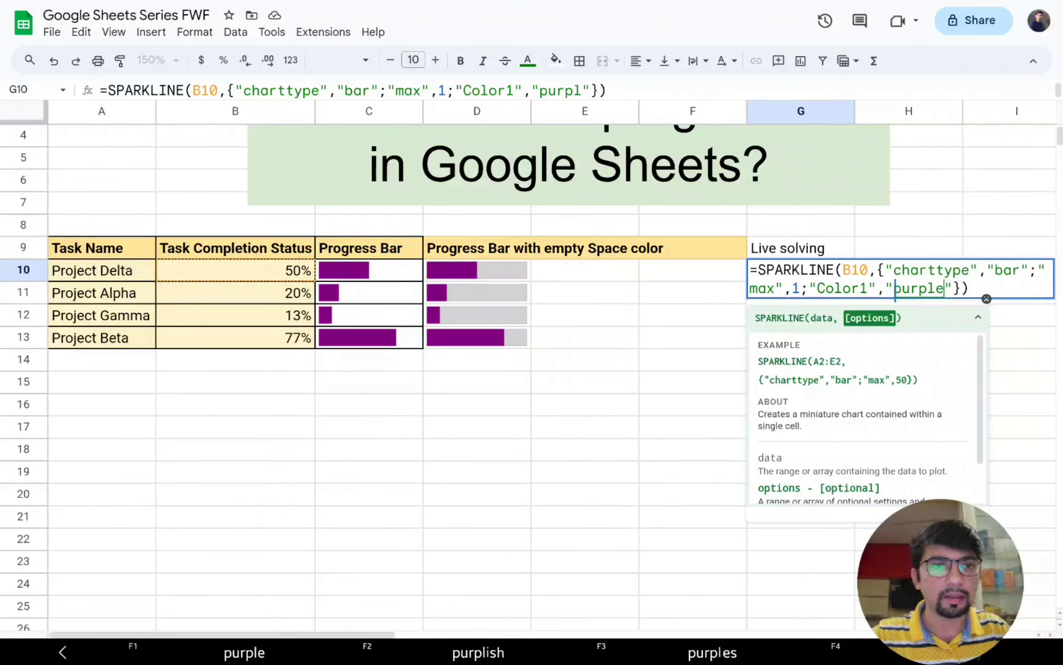
pyautogui.press('Return')
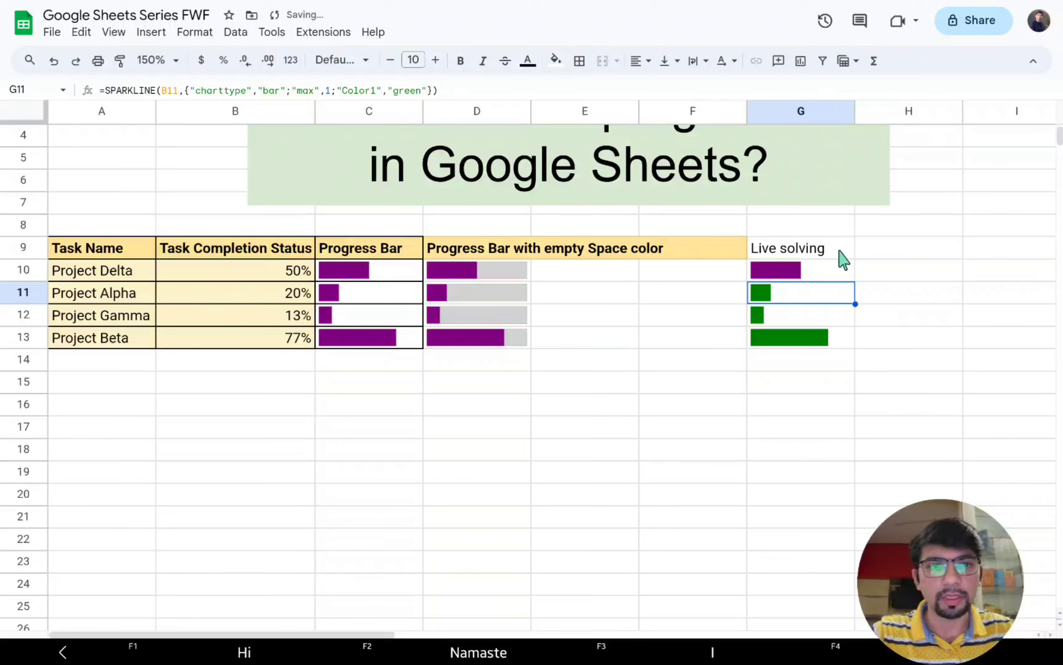
pyautogui.click(841, 272)
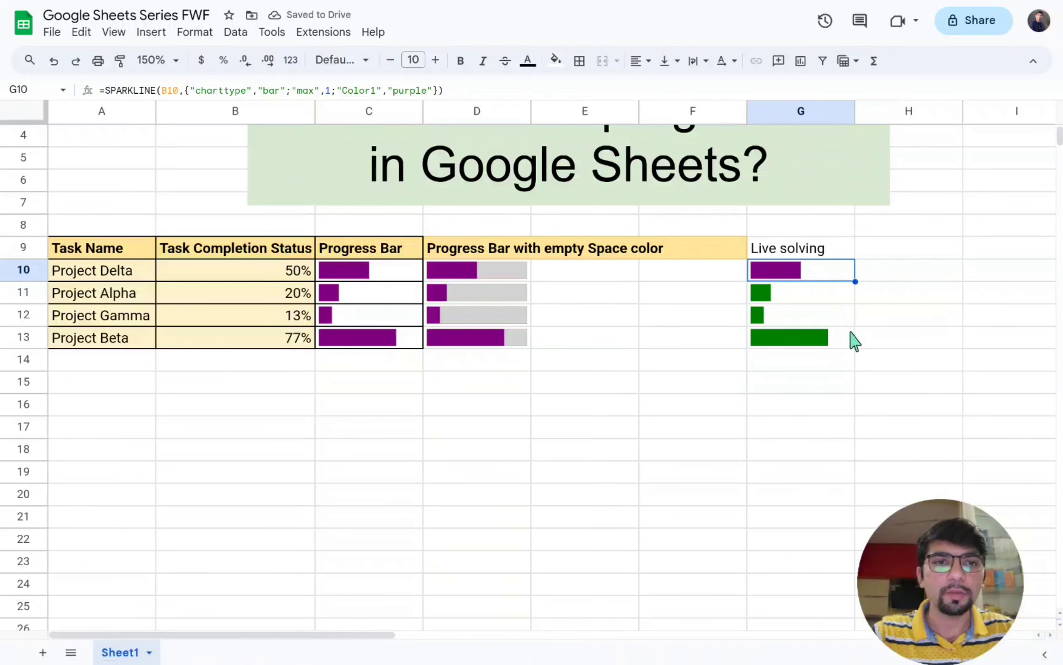
pyautogui.click(859, 290)
pyautogui.click(842, 277)
pyautogui.moveTo(856, 289); pyautogui.dragTo(851, 346)
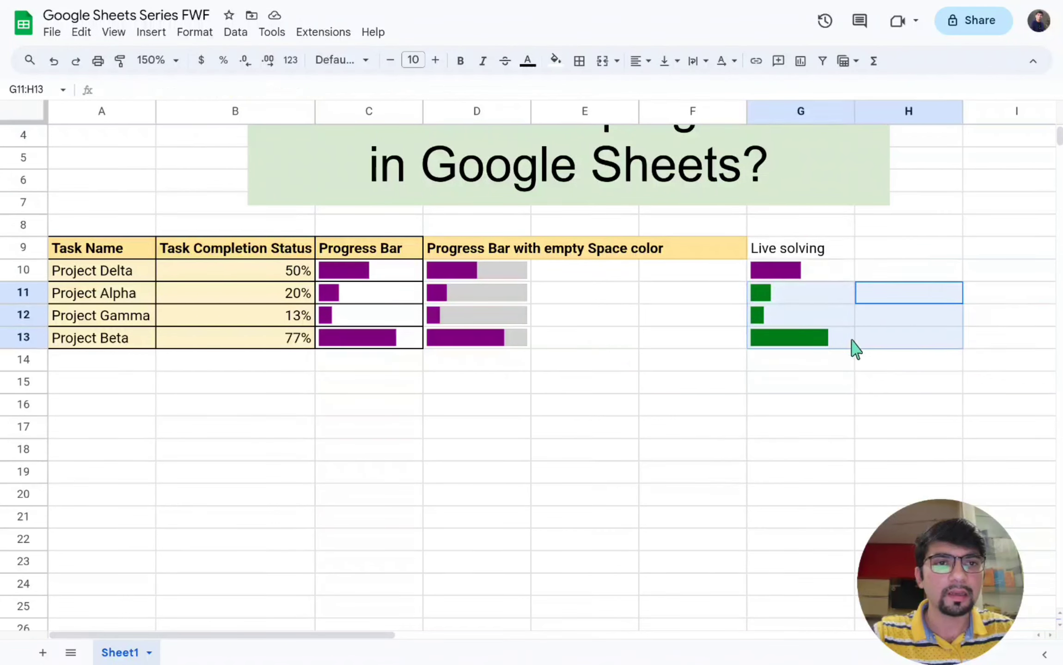
# Step: Copy the purple progress bar formula from G10 and paste it into G11:G13
pyautogui.click(827, 271)
pyautogui.hotkey('ctrl', 'c')
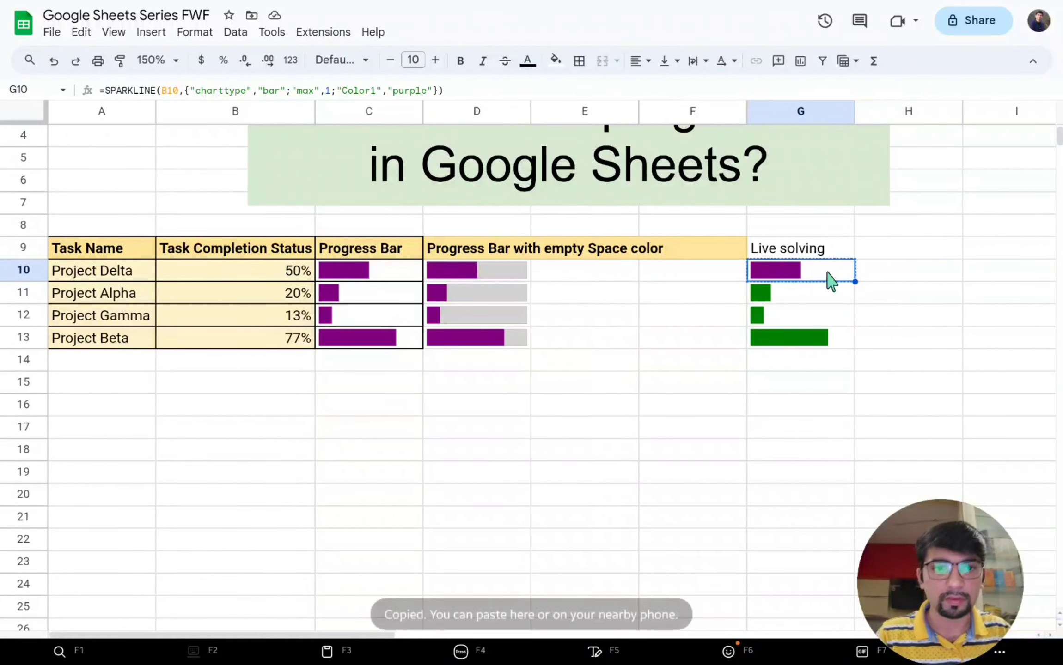
pyautogui.press('Down')
pyautogui.hotkey('shift', 'Down')
pyautogui.hotkey('shift', 'Down')
pyautogui.hotkey('ctrl', 'v')
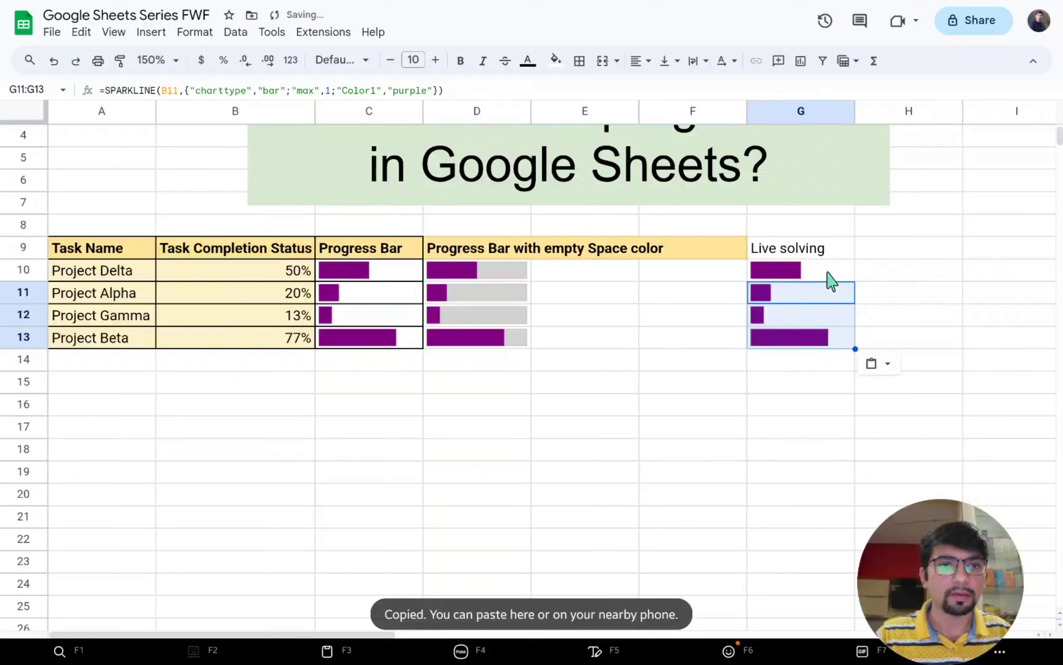
pyautogui.press('Right')
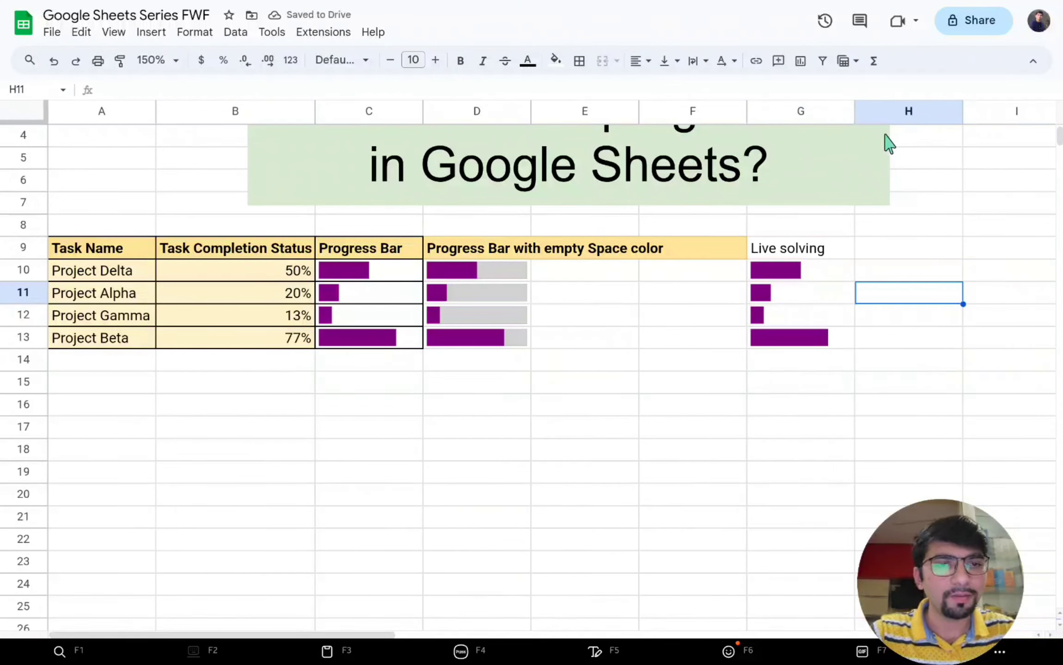
# Step: Examine the formulas in D10, D12 and D13 that colour the bars' empty space
pyautogui.click(833, 276)
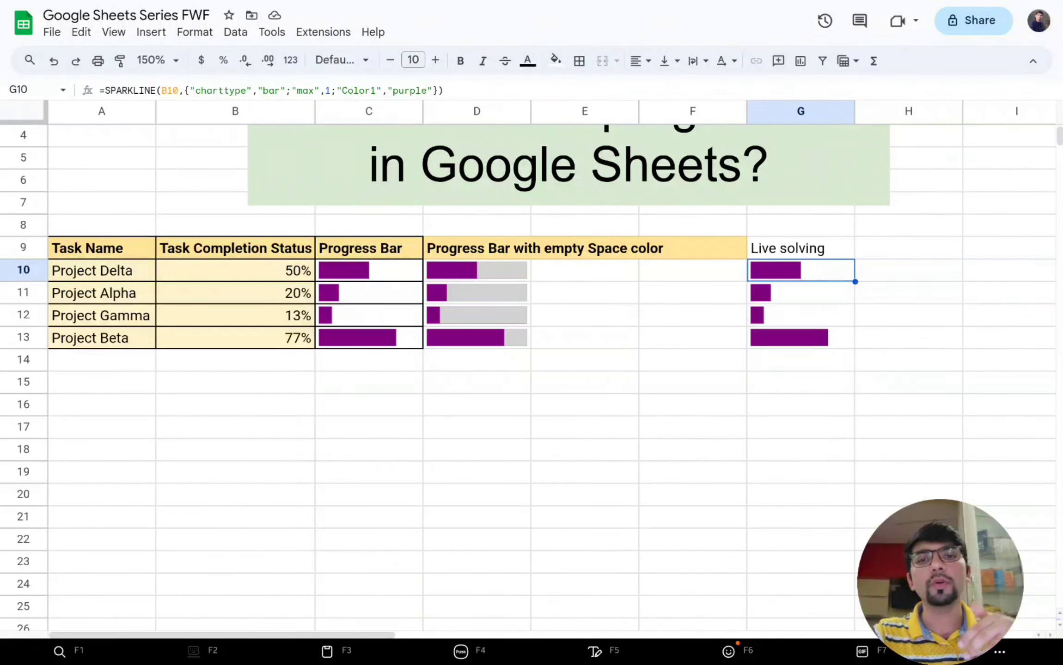
pyautogui.click(517, 274)
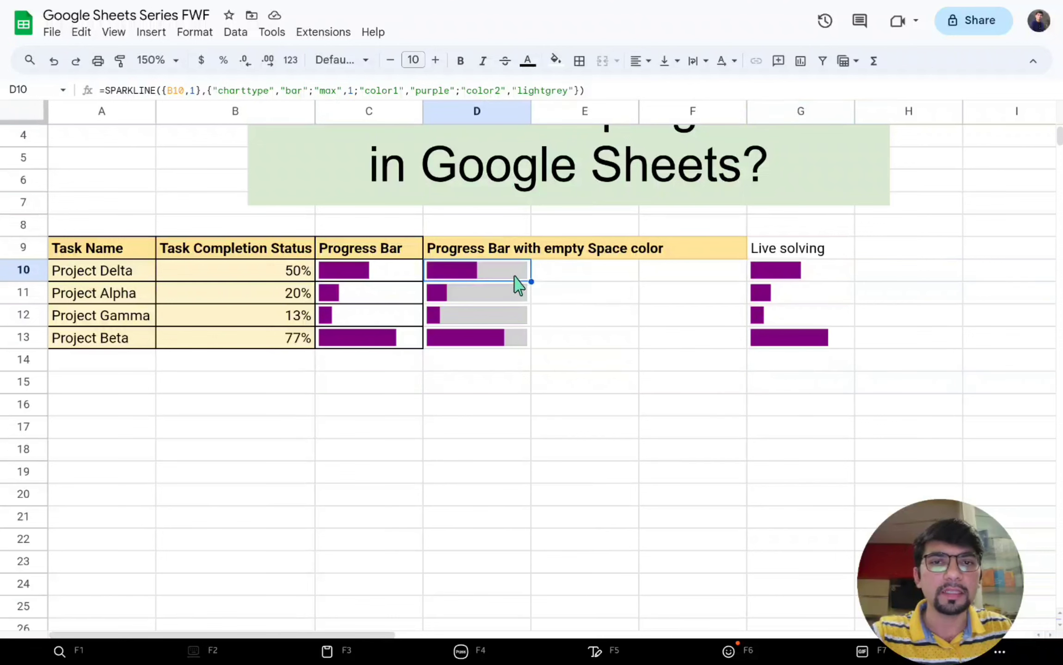
pyautogui.click(508, 315)
pyautogui.click(504, 345)
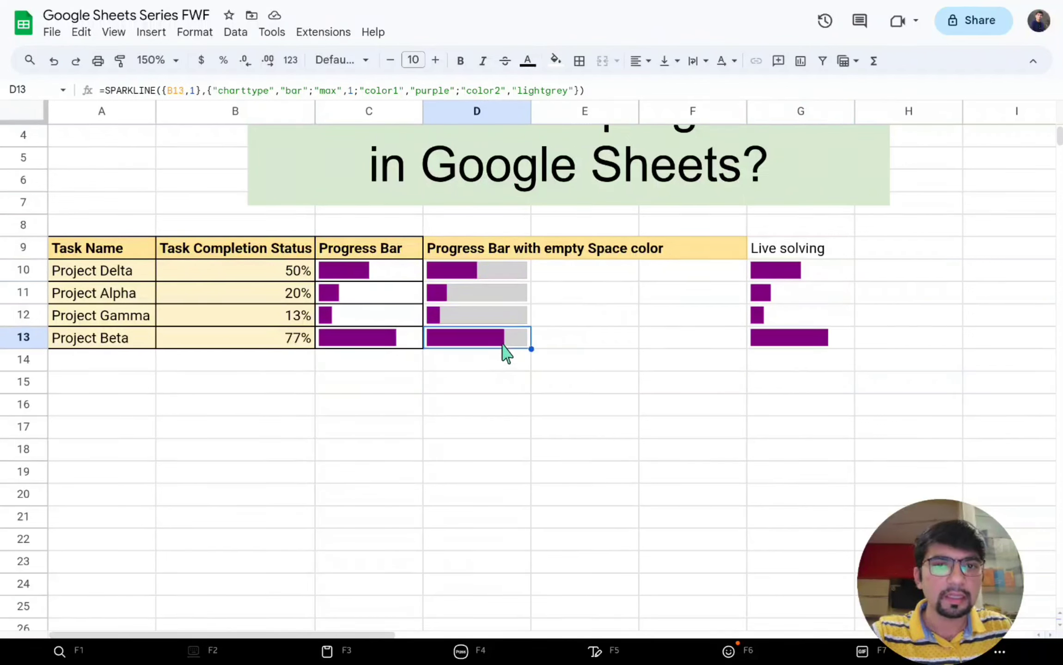
# Step: Wrap the B10 data reference in G10's SPARKLINE formula in curly braces
pyautogui.click(817, 278)
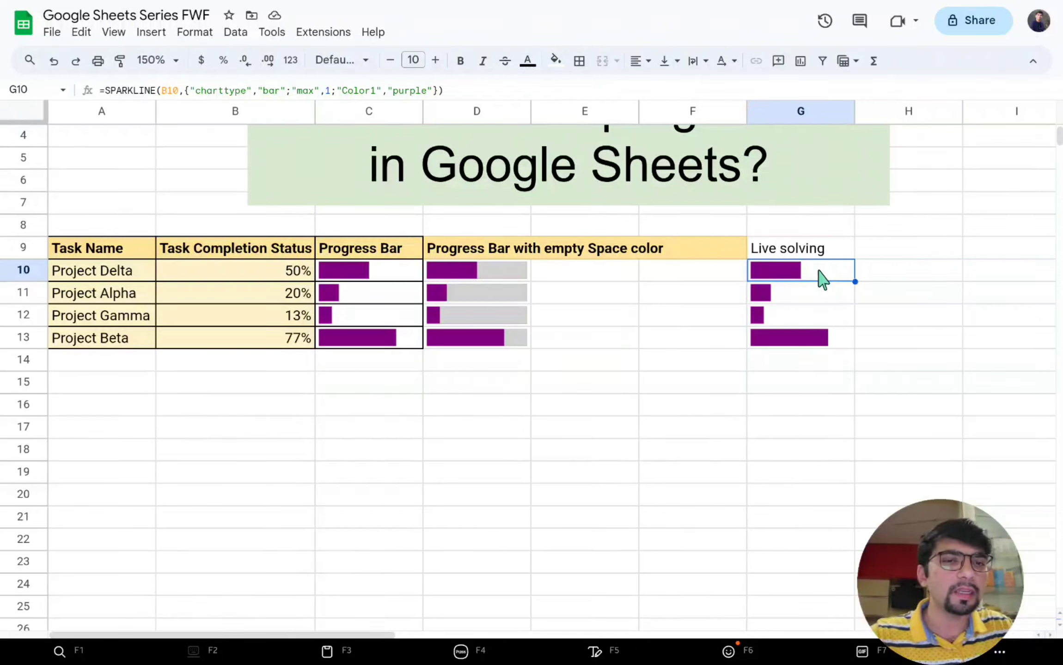
pyautogui.doubleClick(822, 278)
pyautogui.click(868, 273)
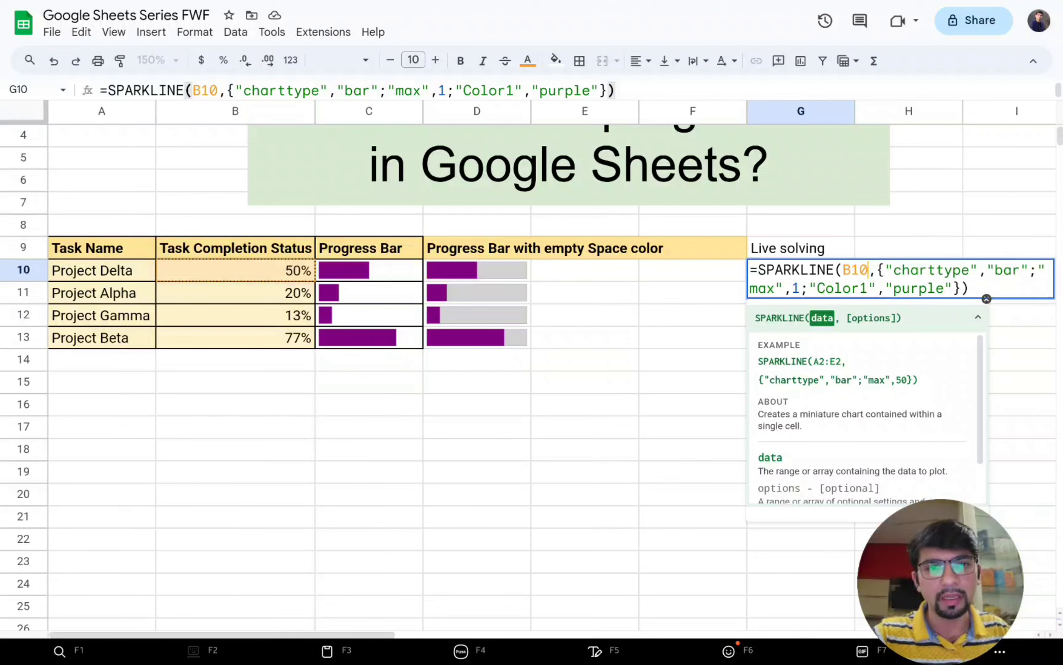
pyautogui.press('Left')
pyautogui.press('Left')
pyautogui.press('Left')
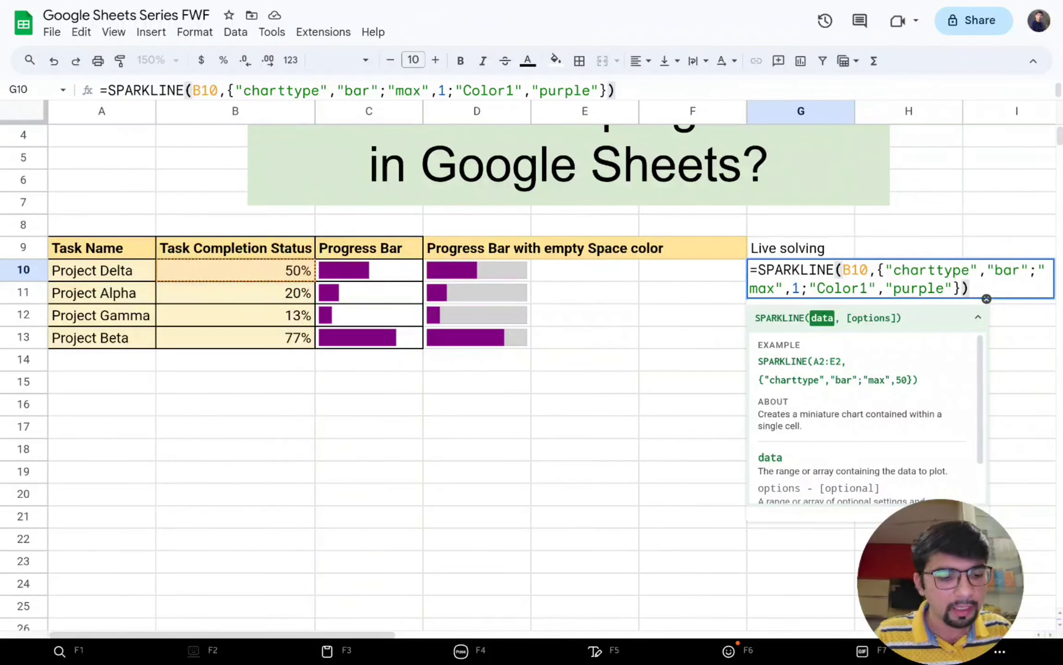
pyautogui.write('{')
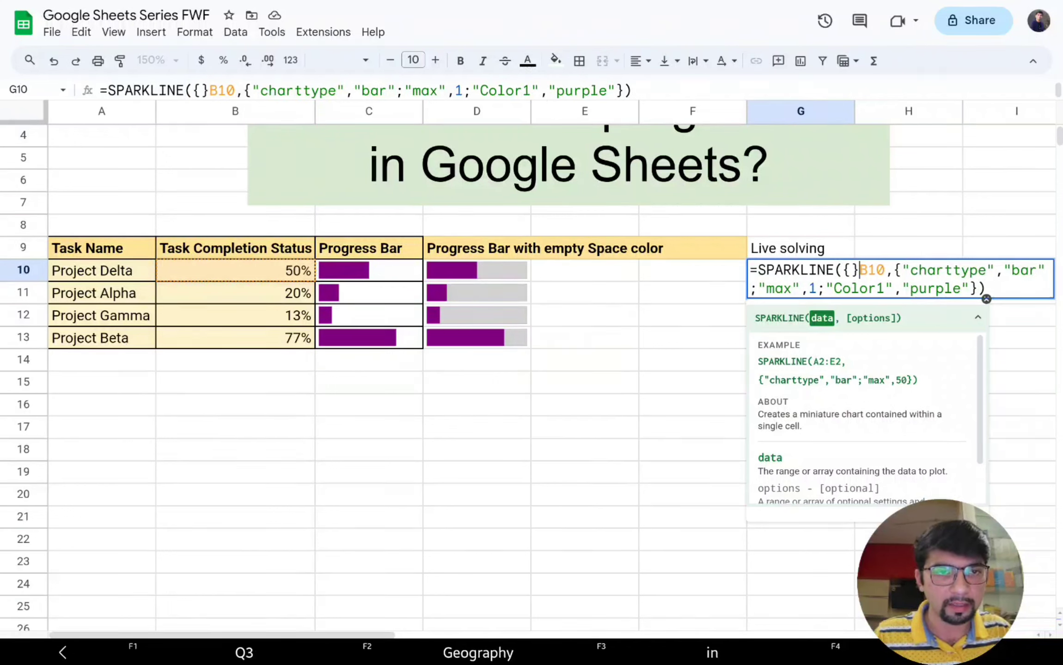
pyautogui.press('BackSpace')
pyautogui.press('Right')
pyautogui.press('Right')
pyautogui.press('Right')
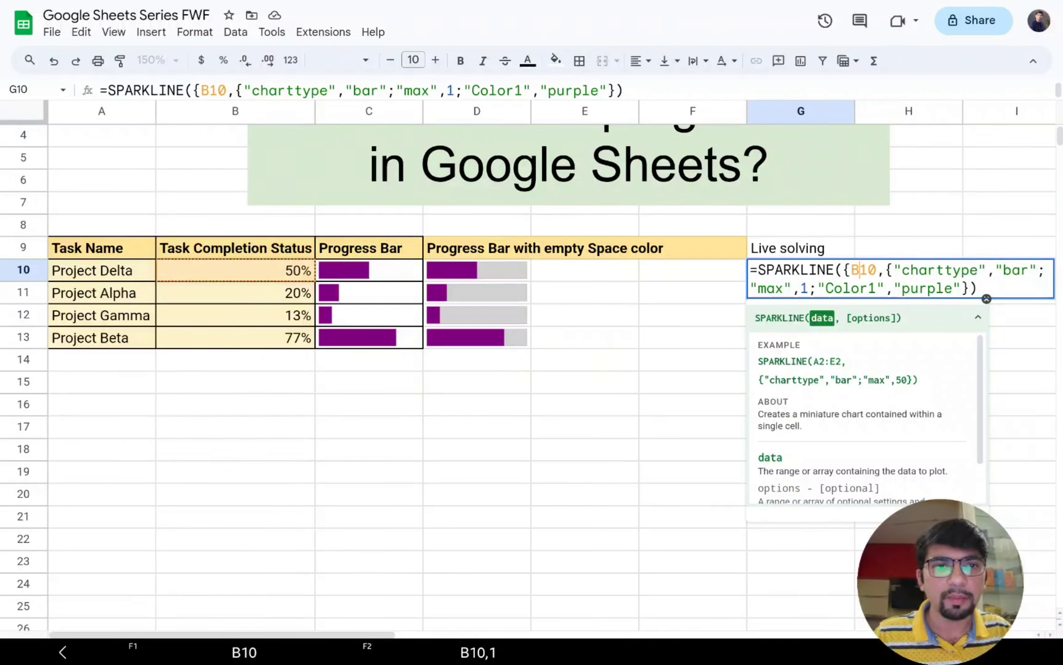
pyautogui.write('}')
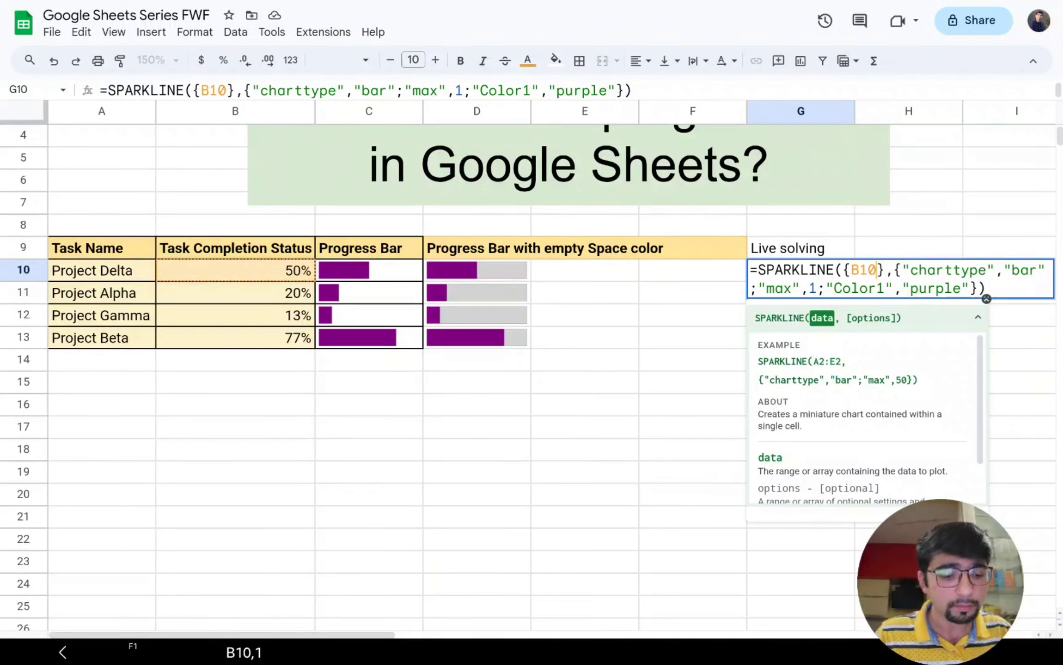
# Step: Add 1 as the second value of the data array, making it {B10,1}
pyautogui.write(',')
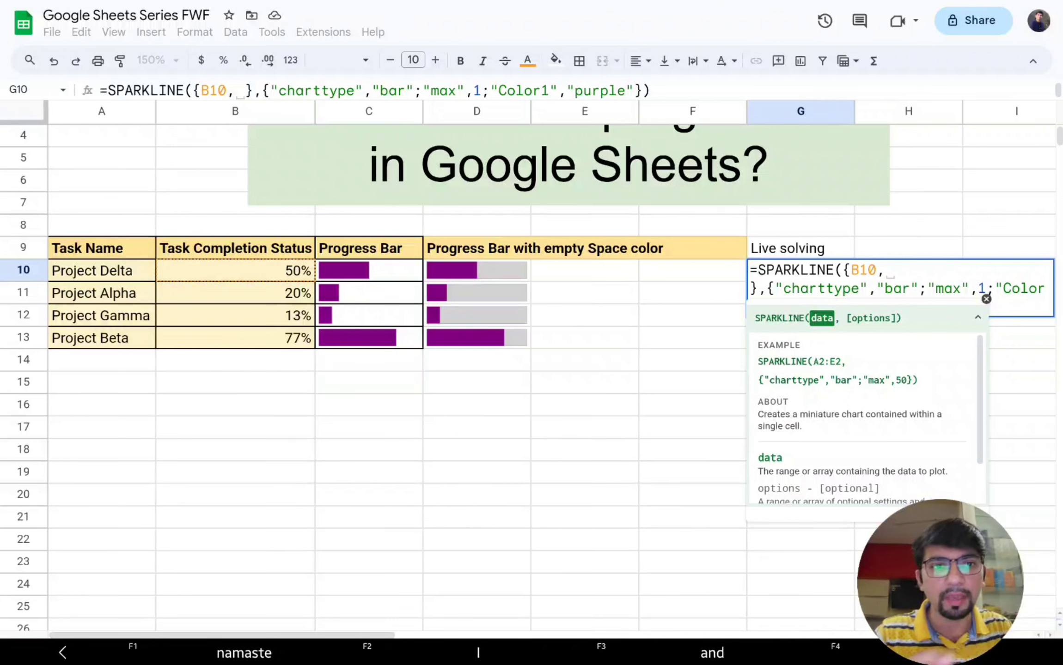
pyautogui.click(1000, 289)
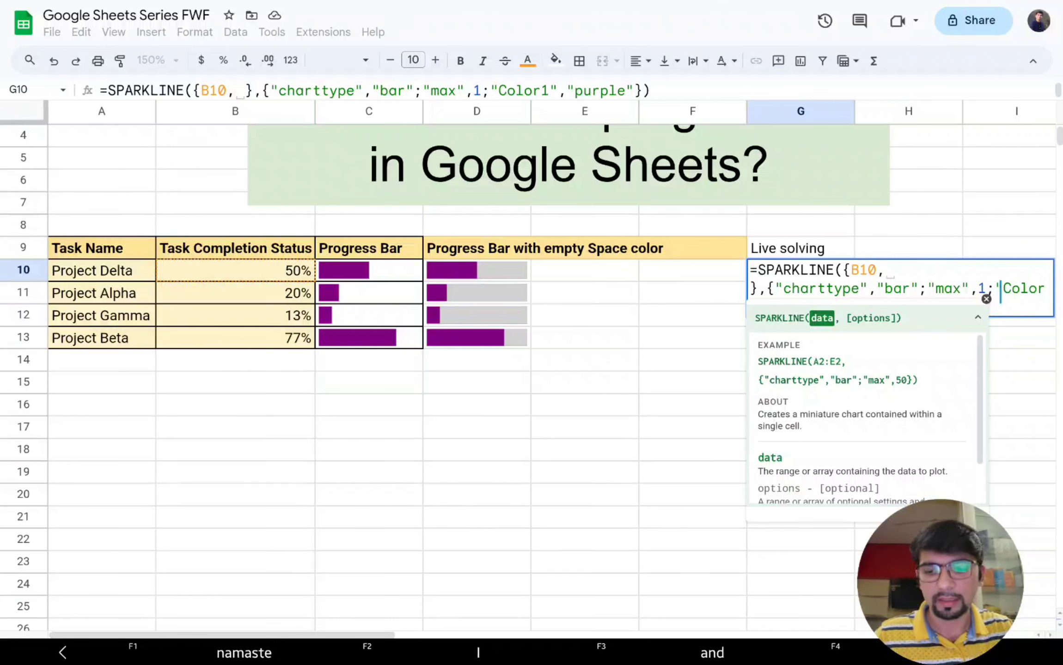
pyautogui.write('1')
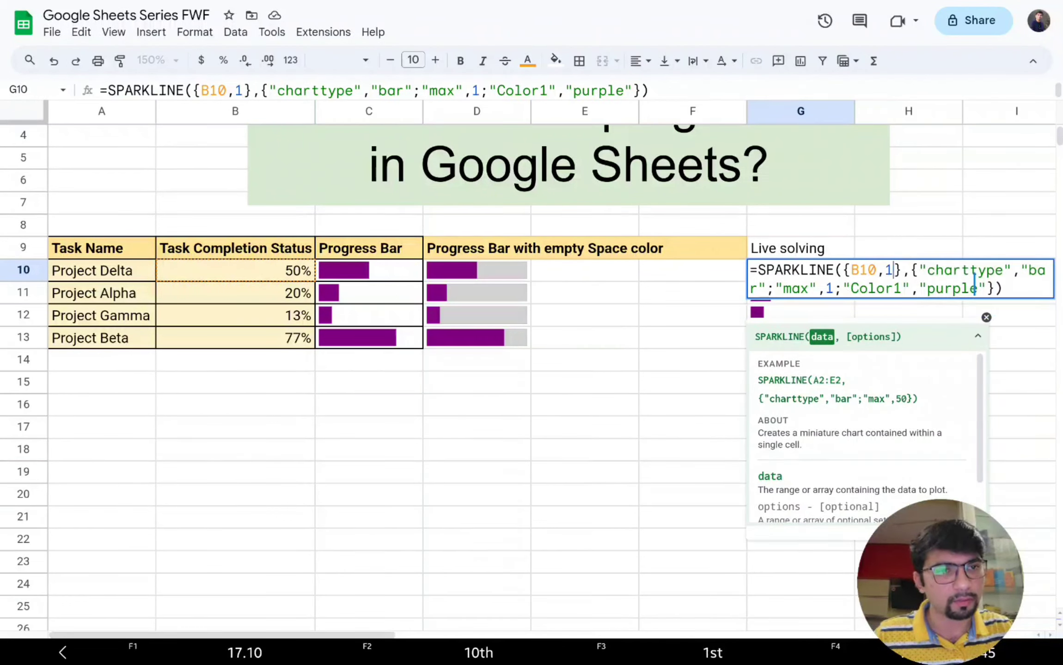
# Step: Add the option "color2","lightgrey" after "purple" in G10's SPARKLINE formula and commit the formula
pyautogui.press('Right')
pyautogui.press('Right')
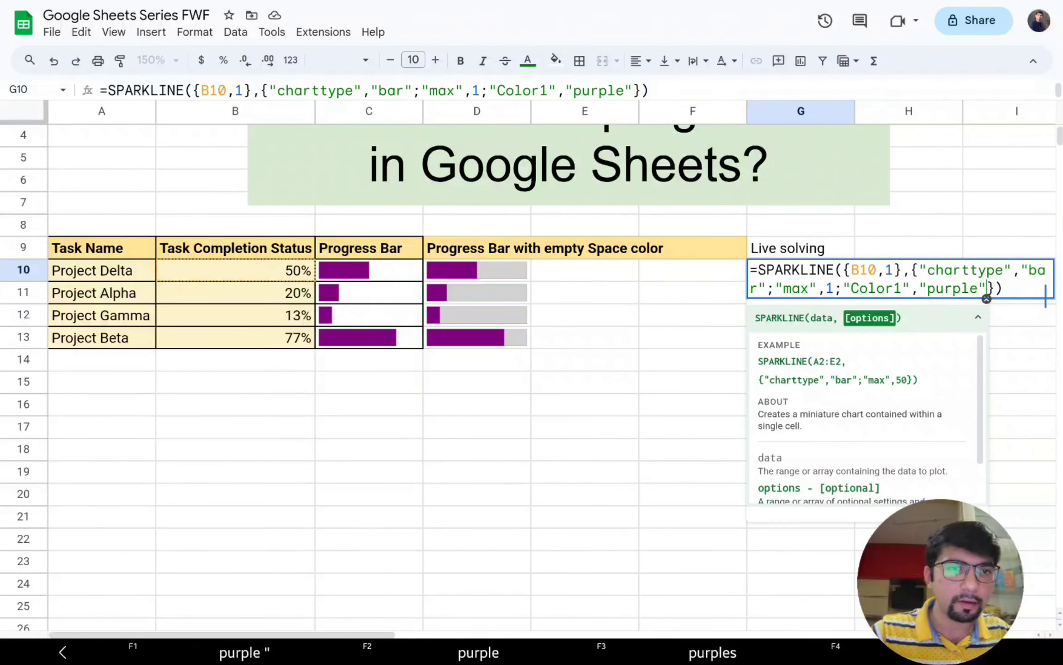
pyautogui.write(';"')
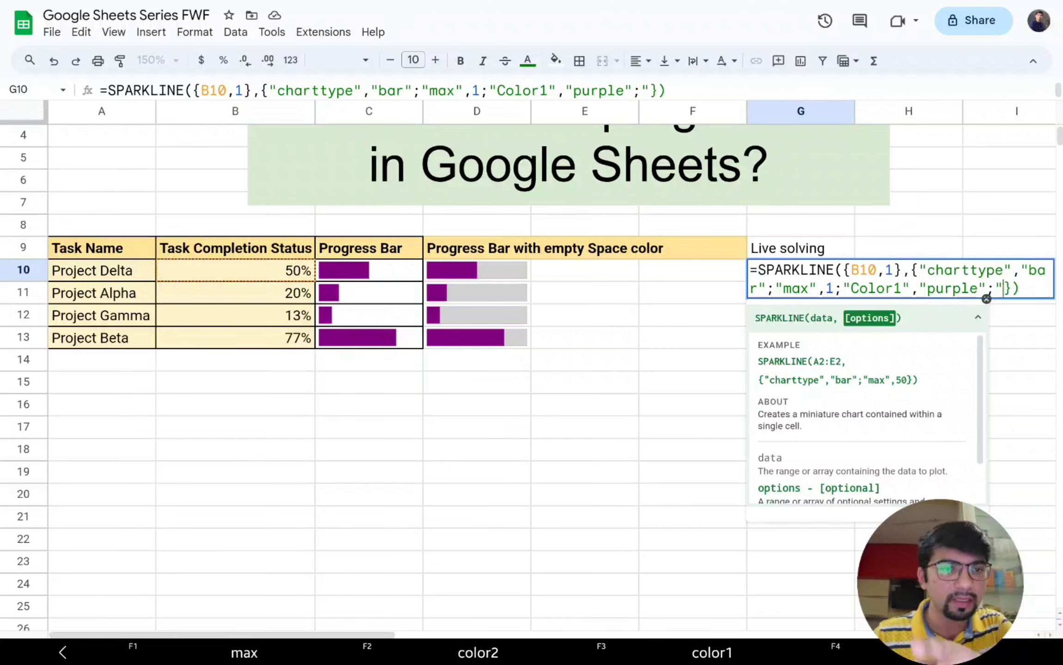
pyautogui.write('color2')
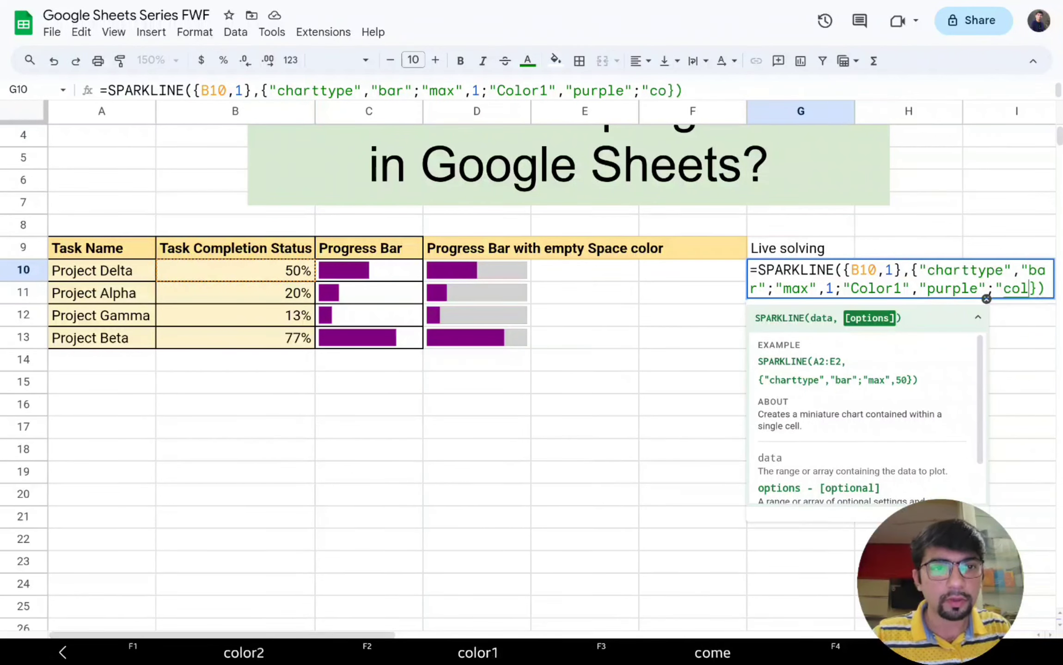
pyautogui.write('"')
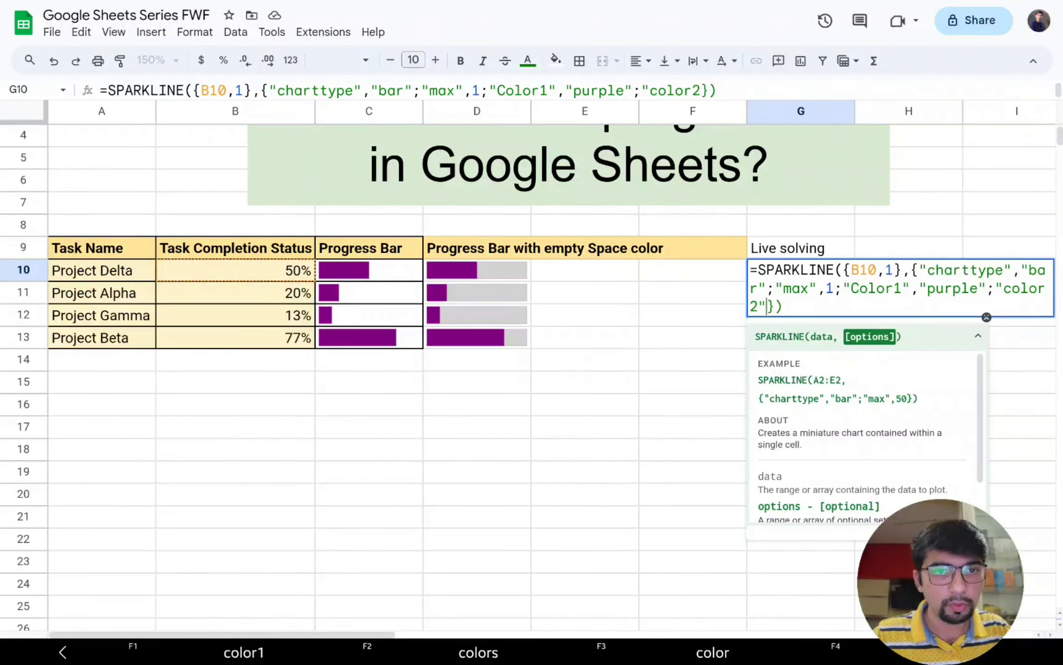
pyautogui.write(',"')
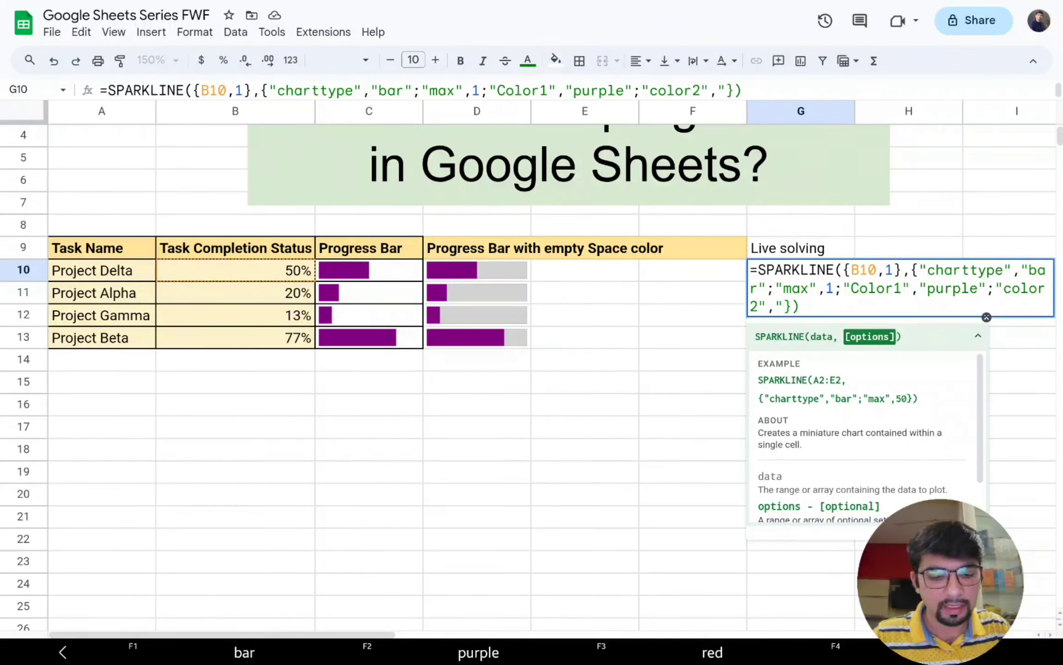
pyautogui.write('lightgrey"')
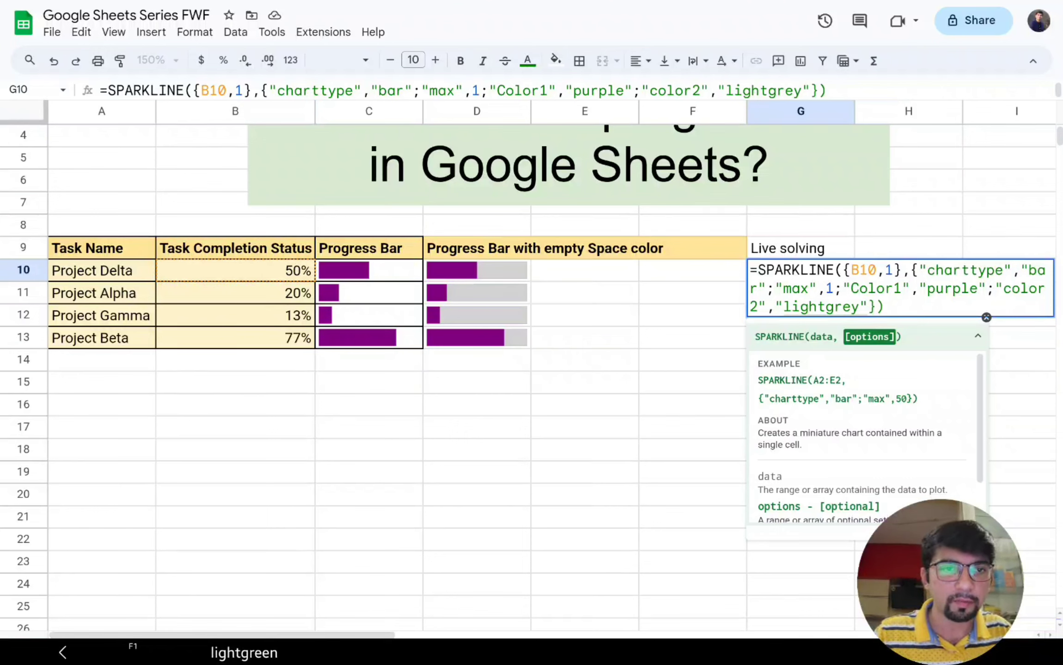
pyautogui.press('Return')
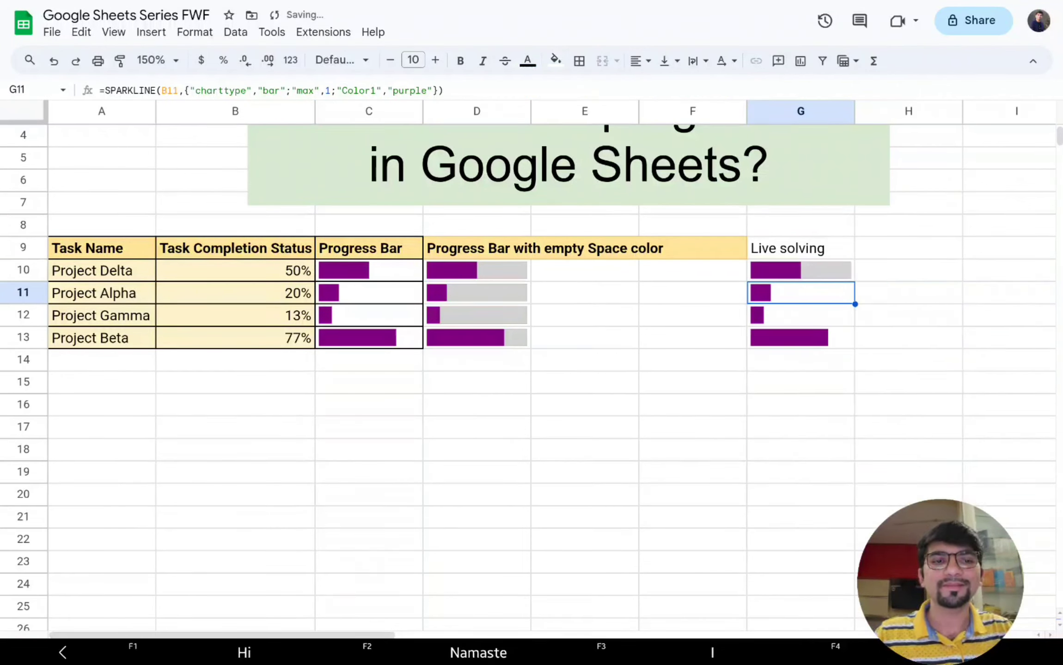
# Step: Fill the updated SPARKLINE formula from G10 down through G13
pyautogui.click(788, 273)
pyautogui.moveTo(854, 281); pyautogui.dragTo(843, 353)
pyautogui.click(901, 315)
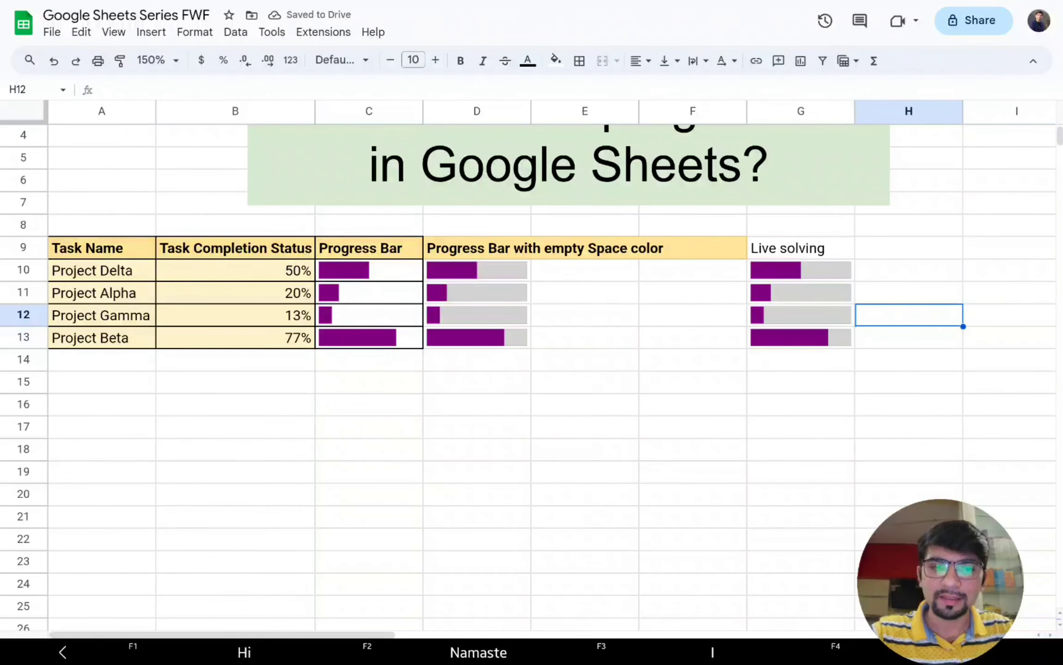
pyautogui.scroll(2, 910, 261)
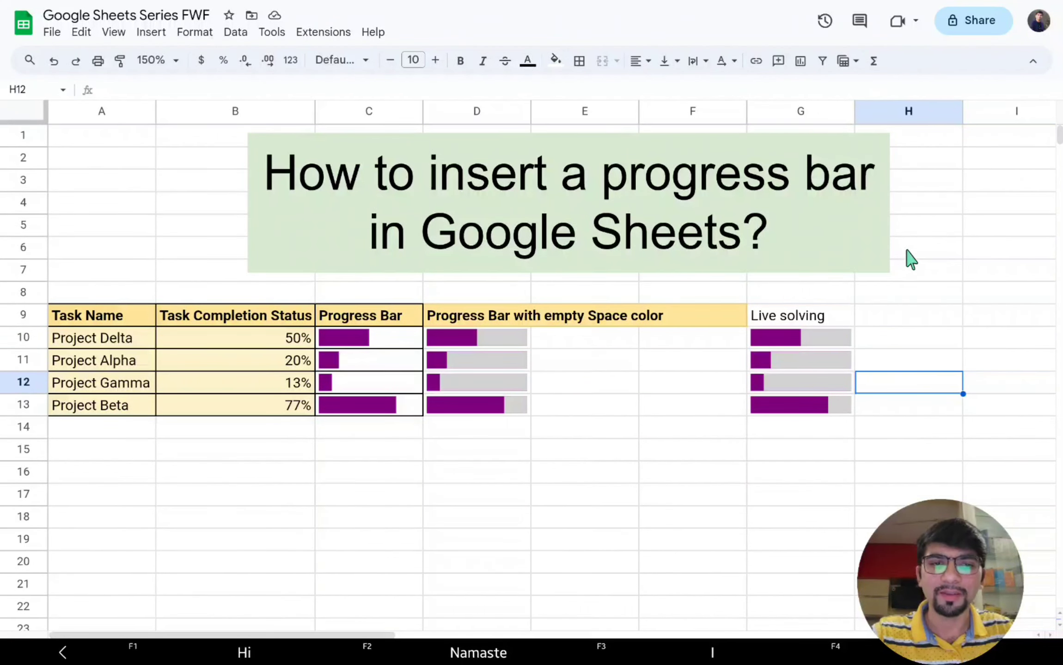